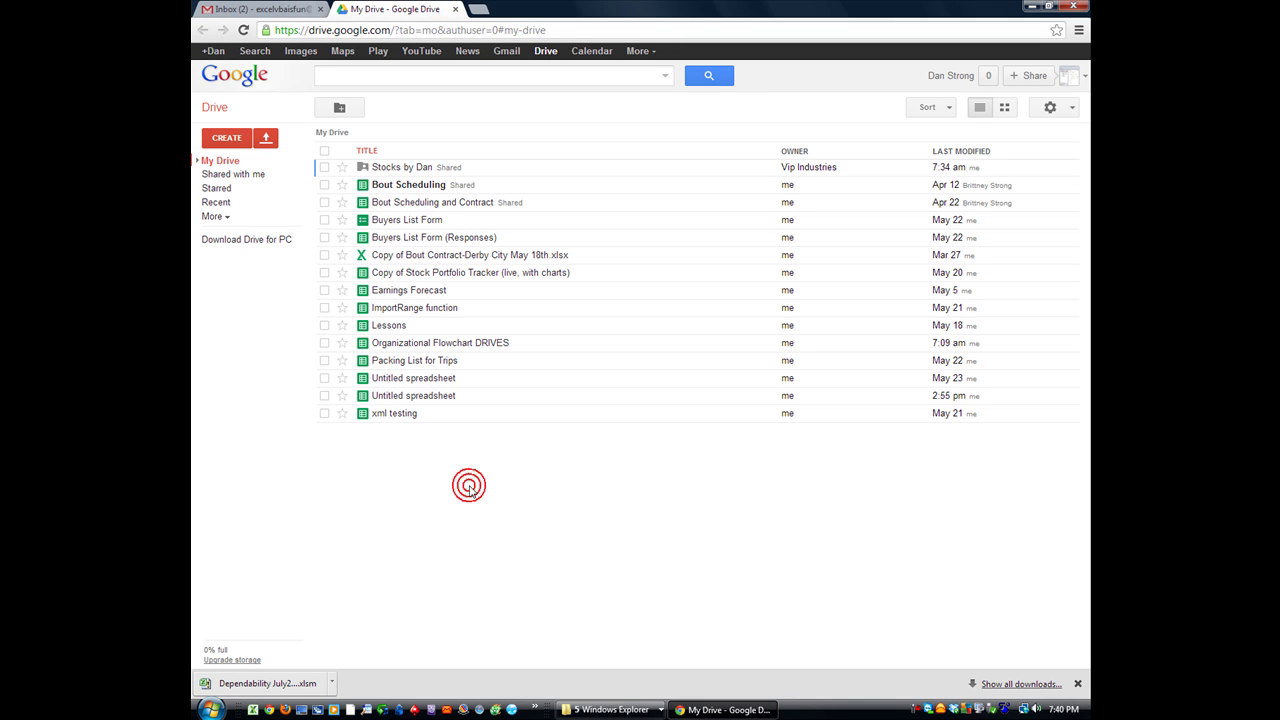
{"action": "left_click", "coordinate": [469, 486]}
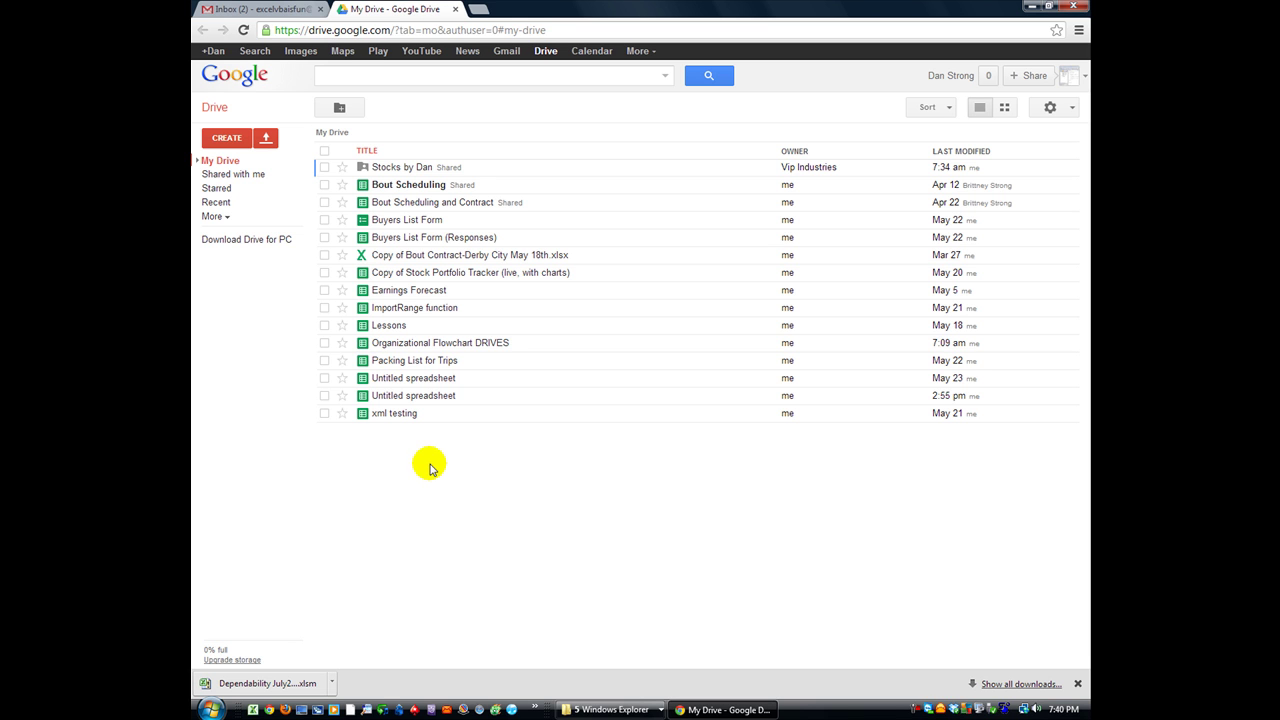
- Create a new form from Drive's Create menu and pick the Espresso theme
{"action": "left_click", "coordinate": [546, 54]}
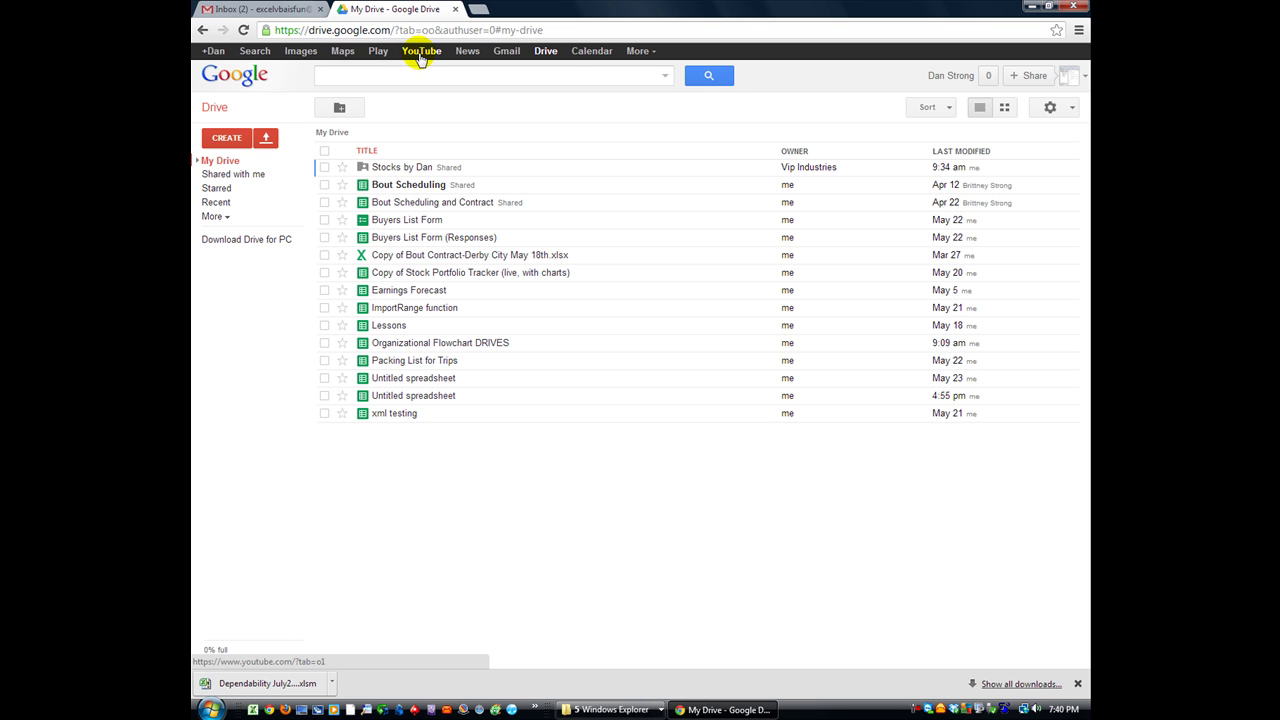
{"action": "left_click", "coordinate": [225, 140]}
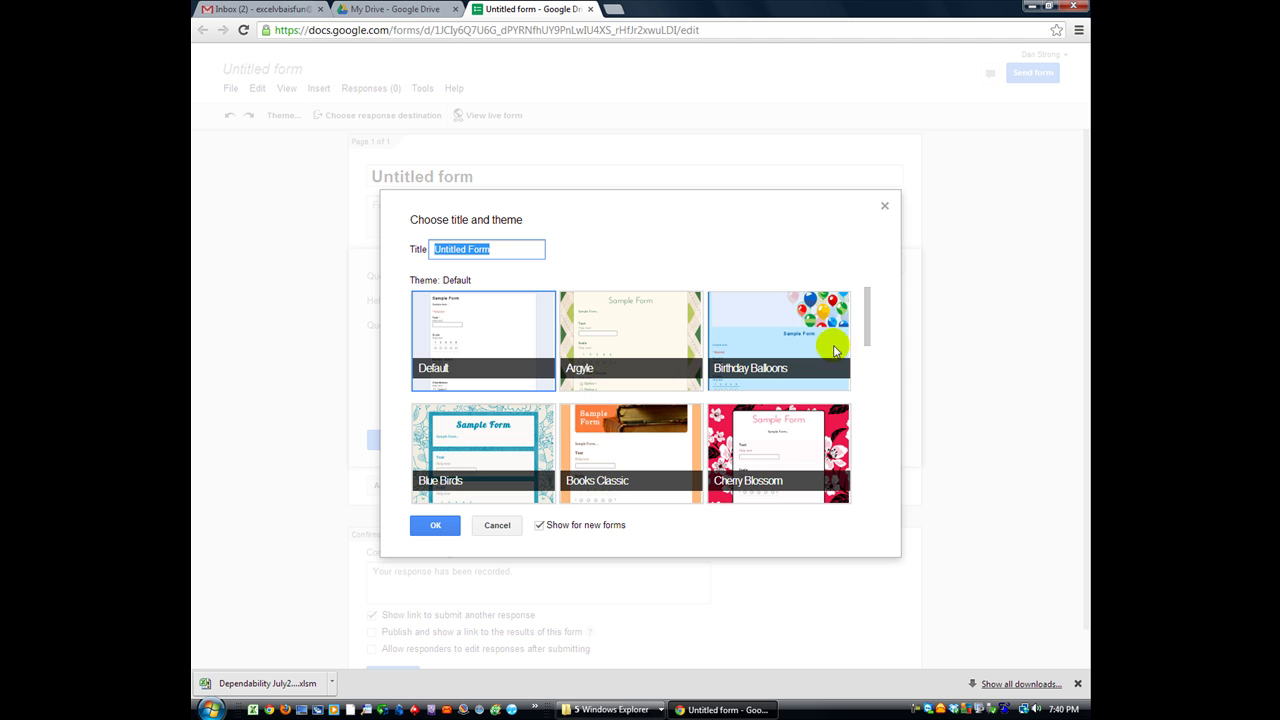
{"action": "left_click_drag", "start_coordinate": [866, 314], "coordinate": [877, 362]}
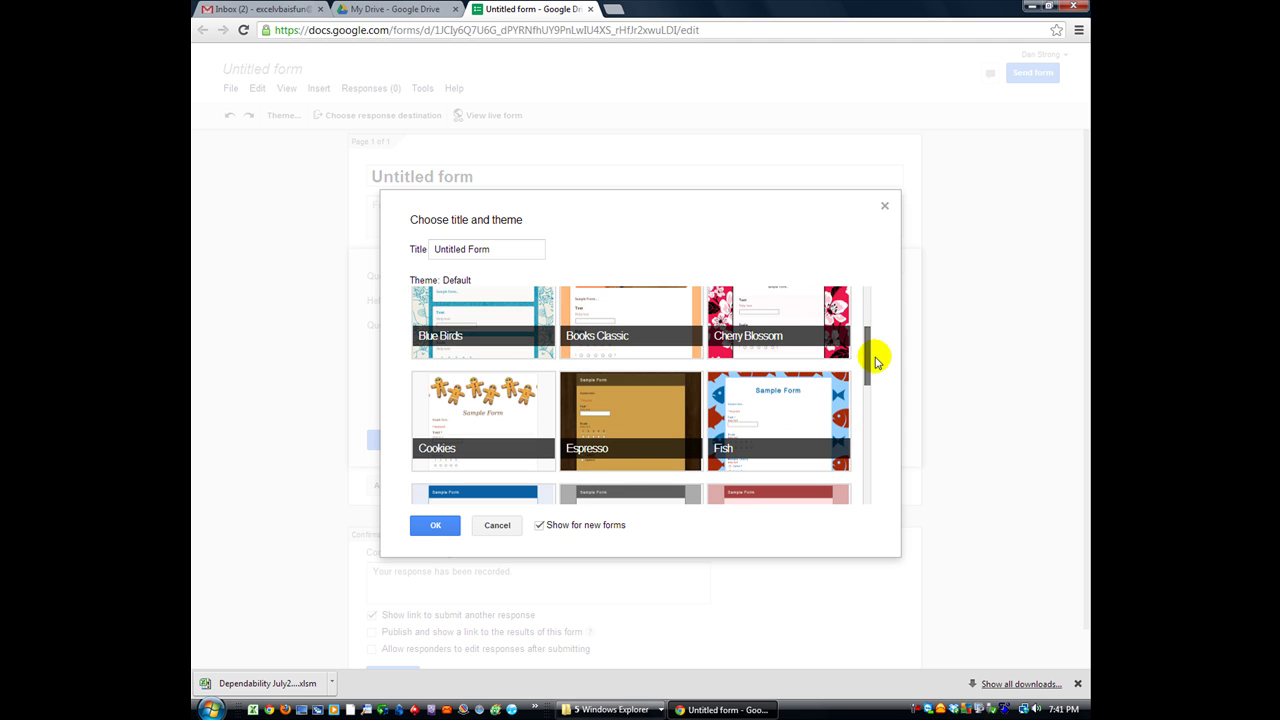
{"action": "left_click", "coordinate": [614, 420]}
- Title the form 'ExcelVbaIsFun Questions'
{"action": "left_click", "coordinate": [523, 248]}
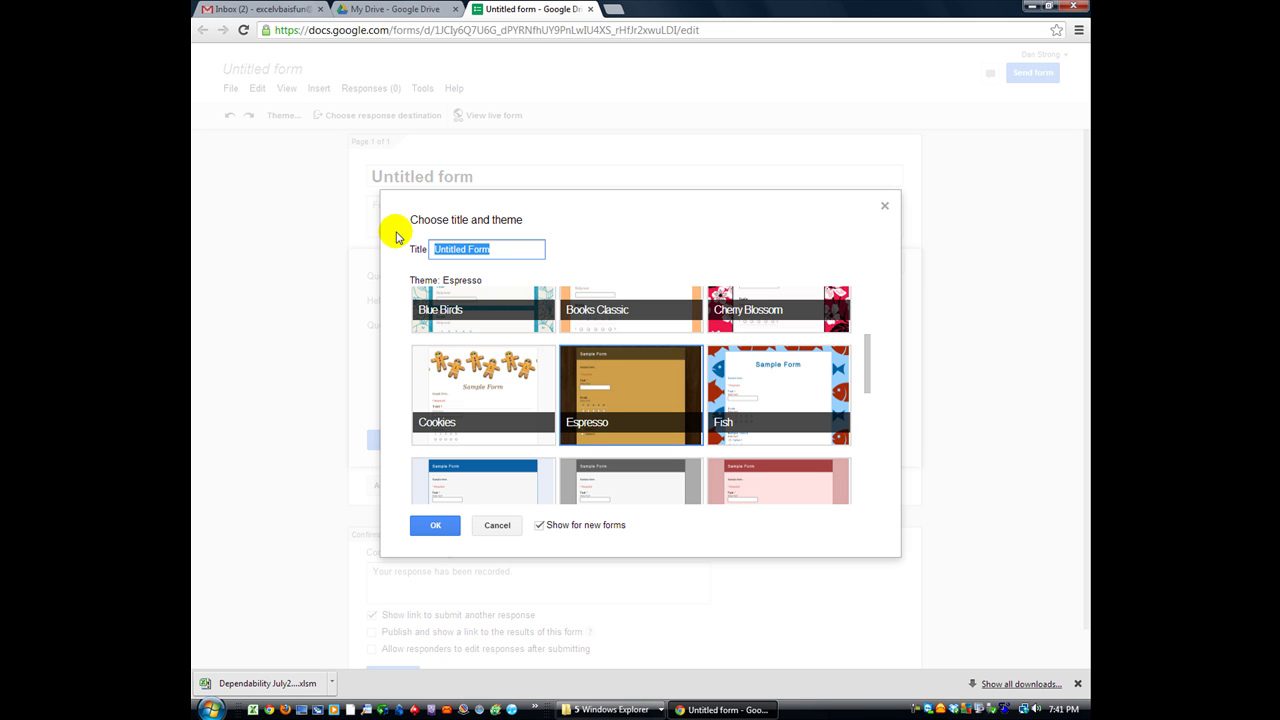
{"action": "type", "text": "Exceb"}
{"action": "key", "text": "BackSpace"}
{"action": "type", "text": "lVbalsFun Questions"}
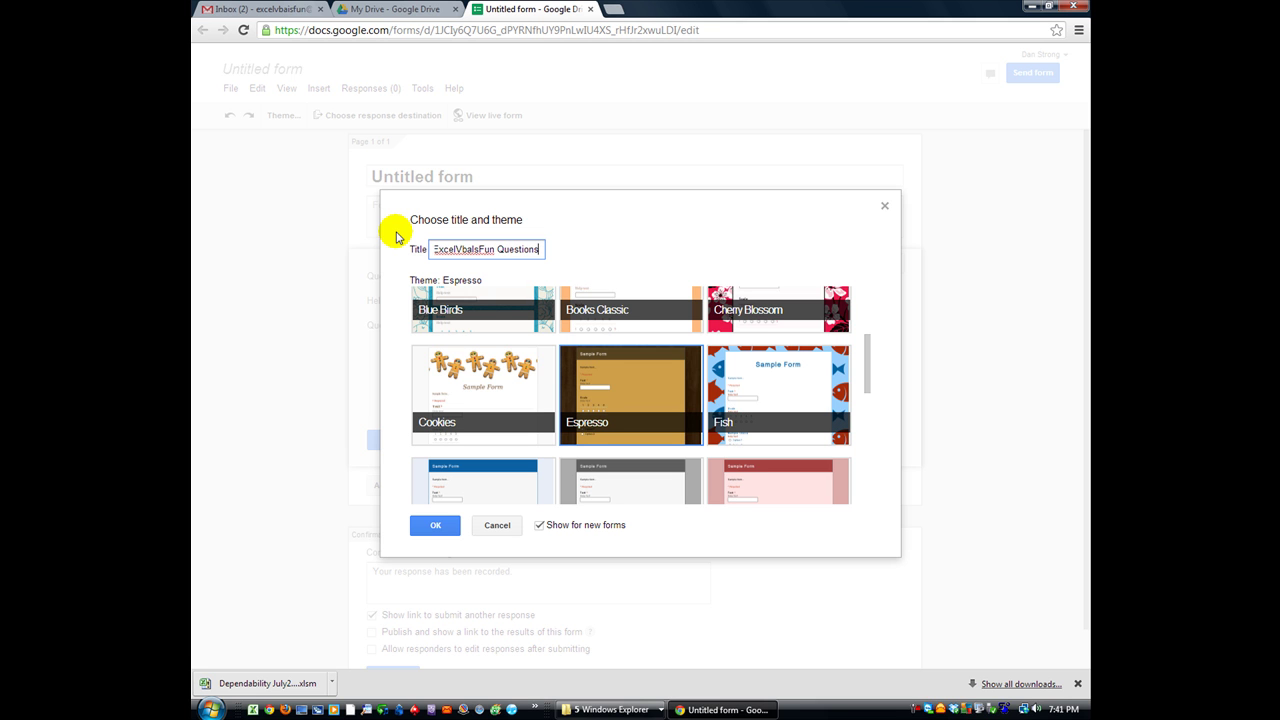
- Confirm the Espresso theme and title, then enter the description 'Quiz for you!'
{"action": "left_click", "coordinate": [435, 525]}
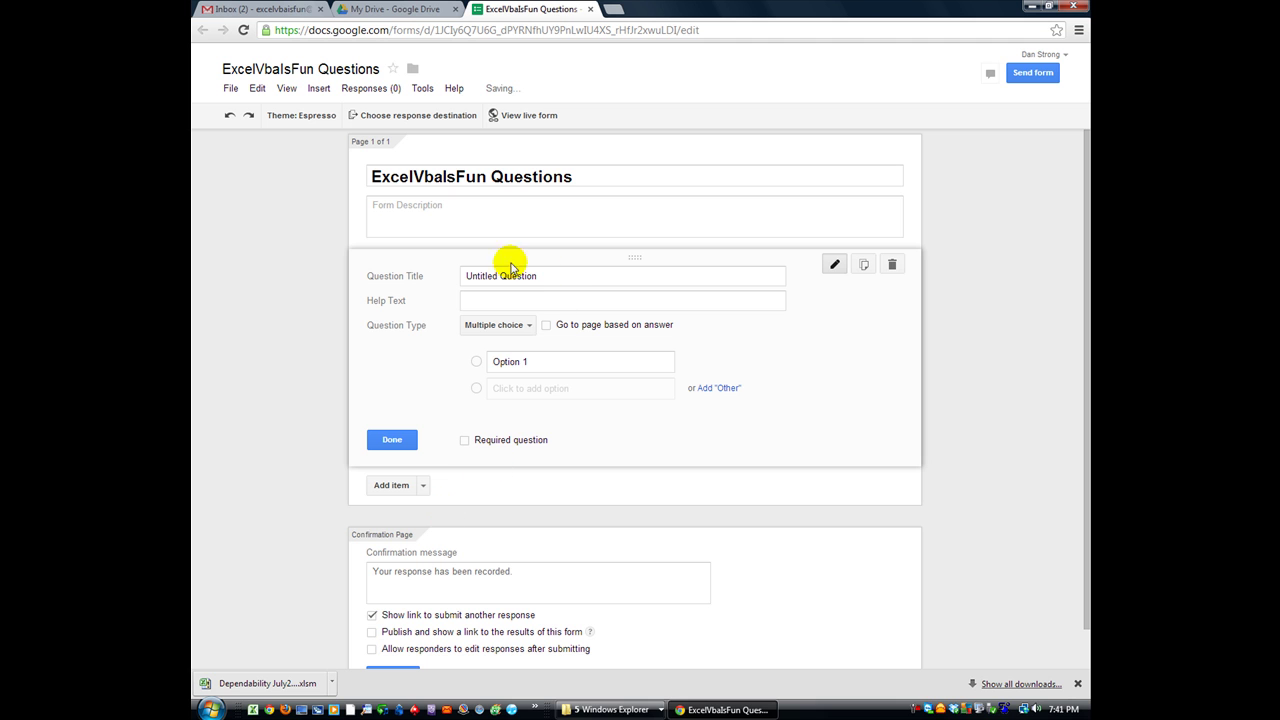
{"action": "left_click", "coordinate": [460, 214]}
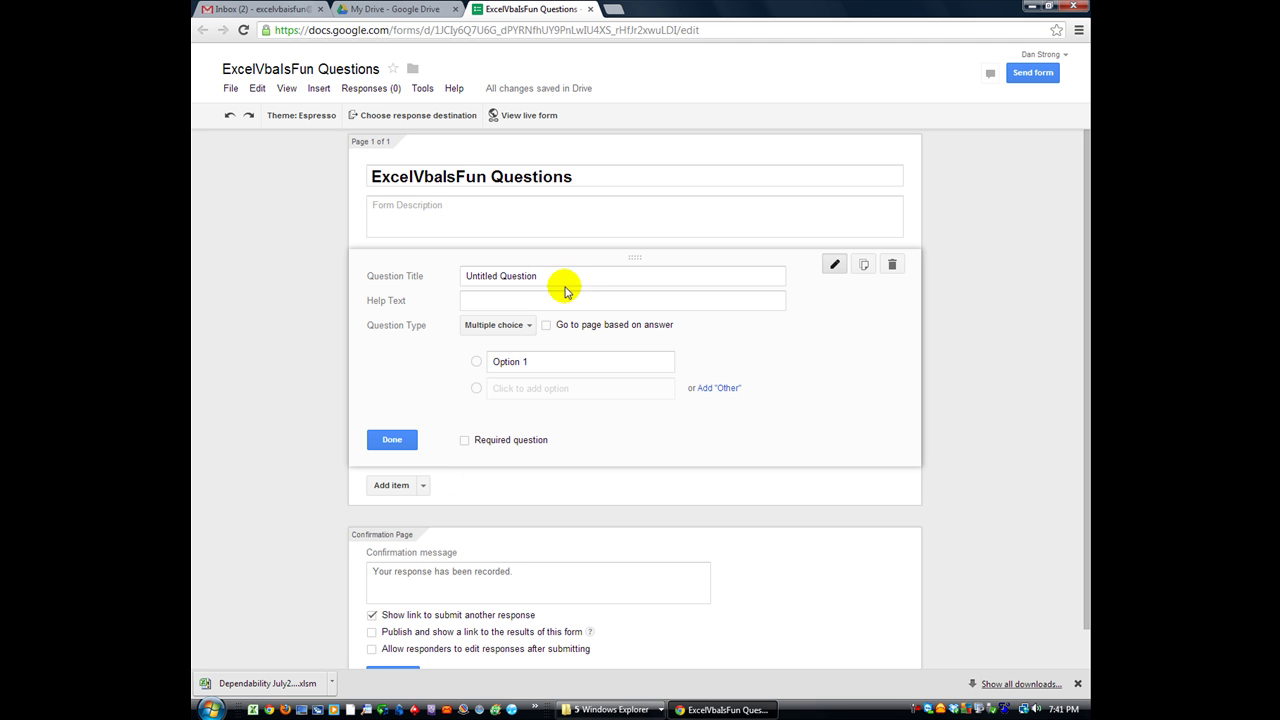
{"action": "left_click", "coordinate": [457, 210]}
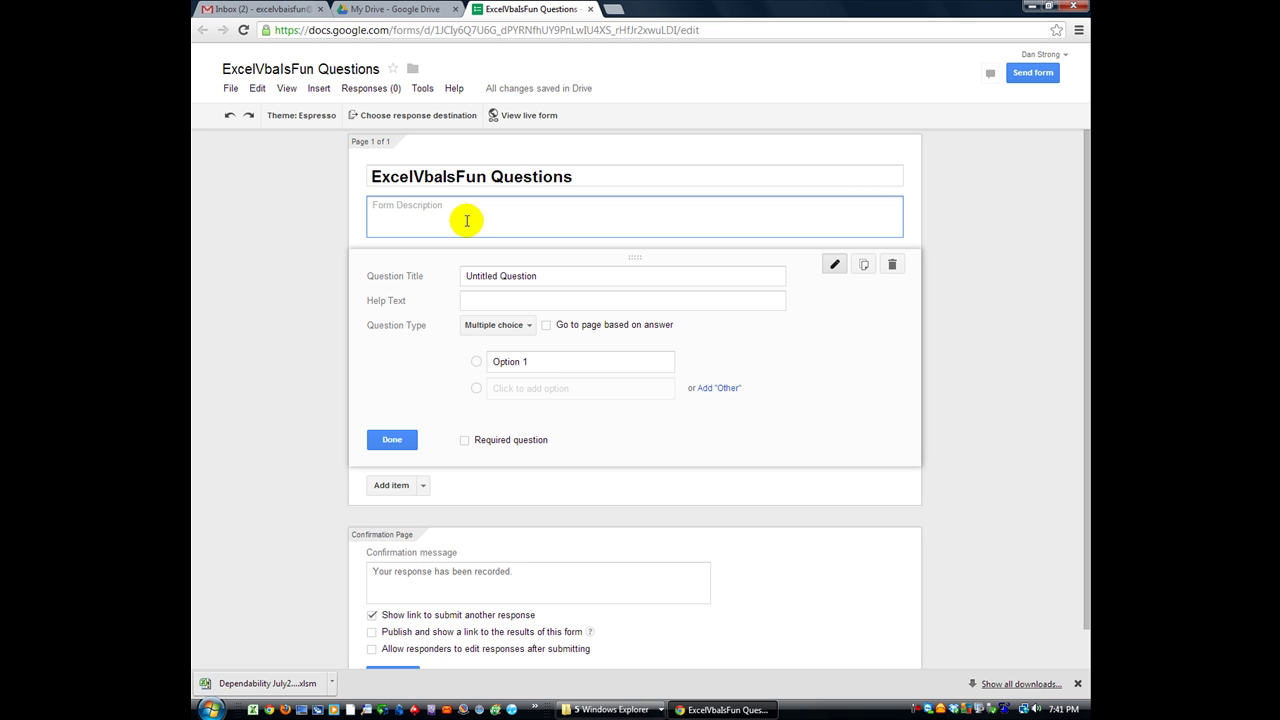
{"action": "type", "text": "Quiz for you!"}
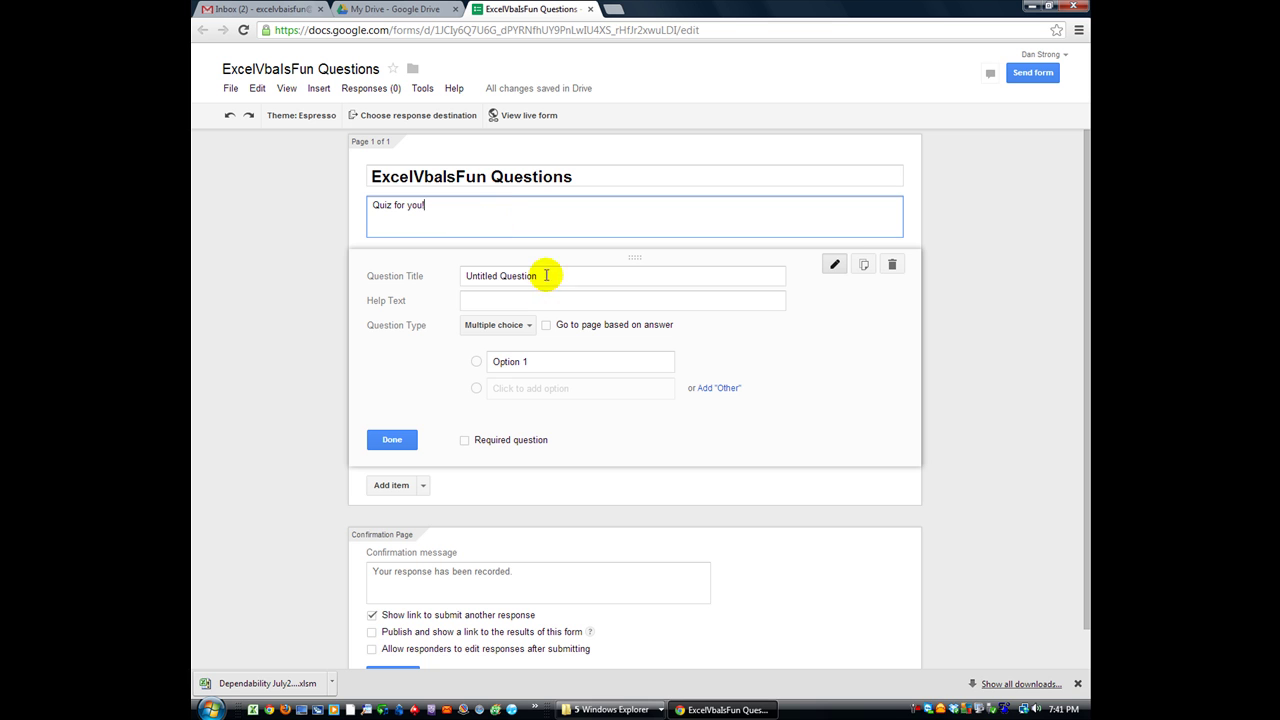
{"action": "left_click_drag", "start_coordinate": [538, 276], "coordinate": [422, 281]}
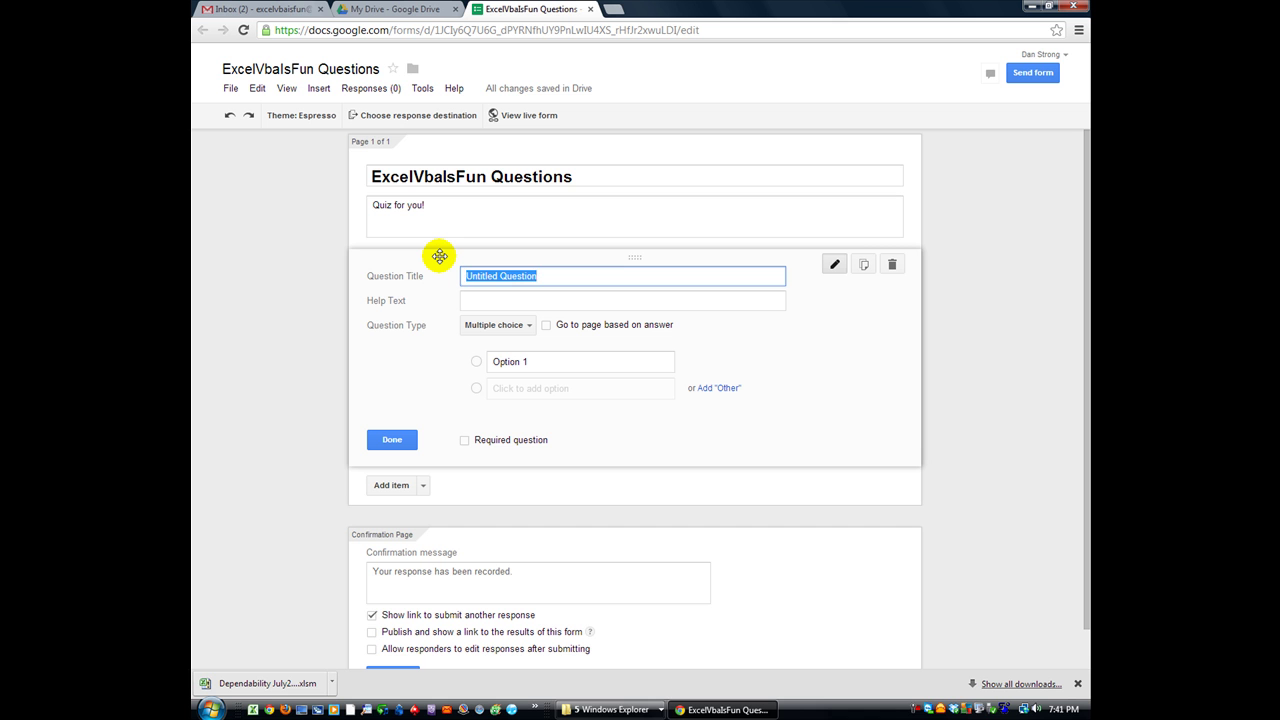
- Enter the first question title 'What's more important, more videos/content or having well edited/ zoom/panned videos.'
{"action": "type", "text": "What's More"}
{"action": "key", "text": "BackSpace"}
{"action": "key", "text": "BackSpace"}
{"action": "key", "text": "BackSpace"}
{"action": "key", "text": "BackSpace"}
{"action": "key", "text": "BackSpace"}
{"action": "type", "text": "more "}
{"action": "type", "text": "impo"}
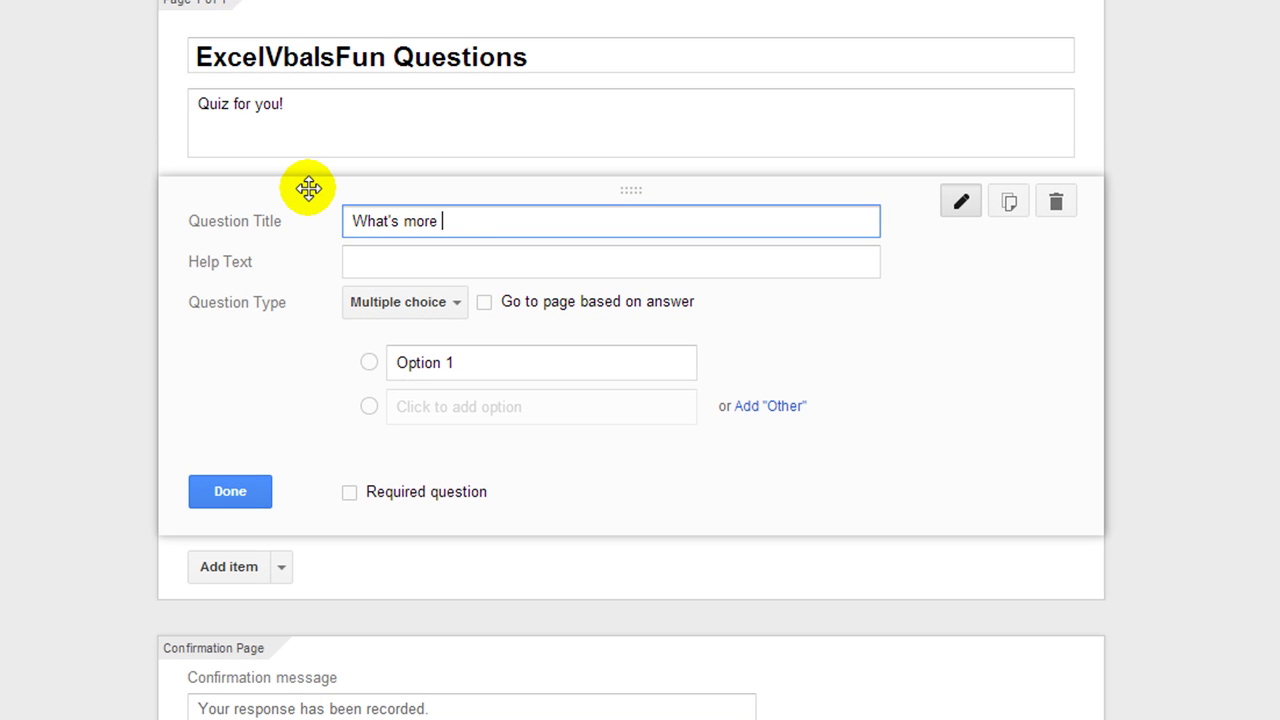
{"action": "type", "text": "rtant, e"}
{"action": "key", "text": "BackSpace"}
{"action": "type", "text": "more "}
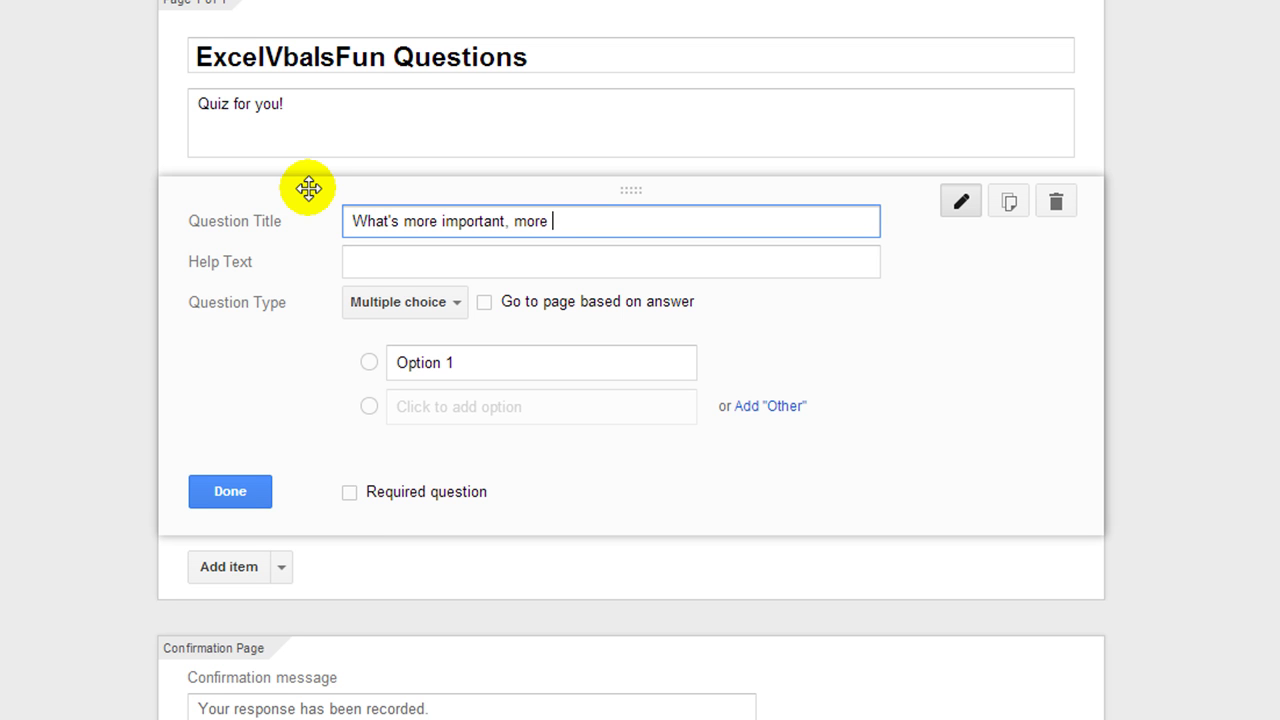
{"action": "type", "text": "videos/content "}
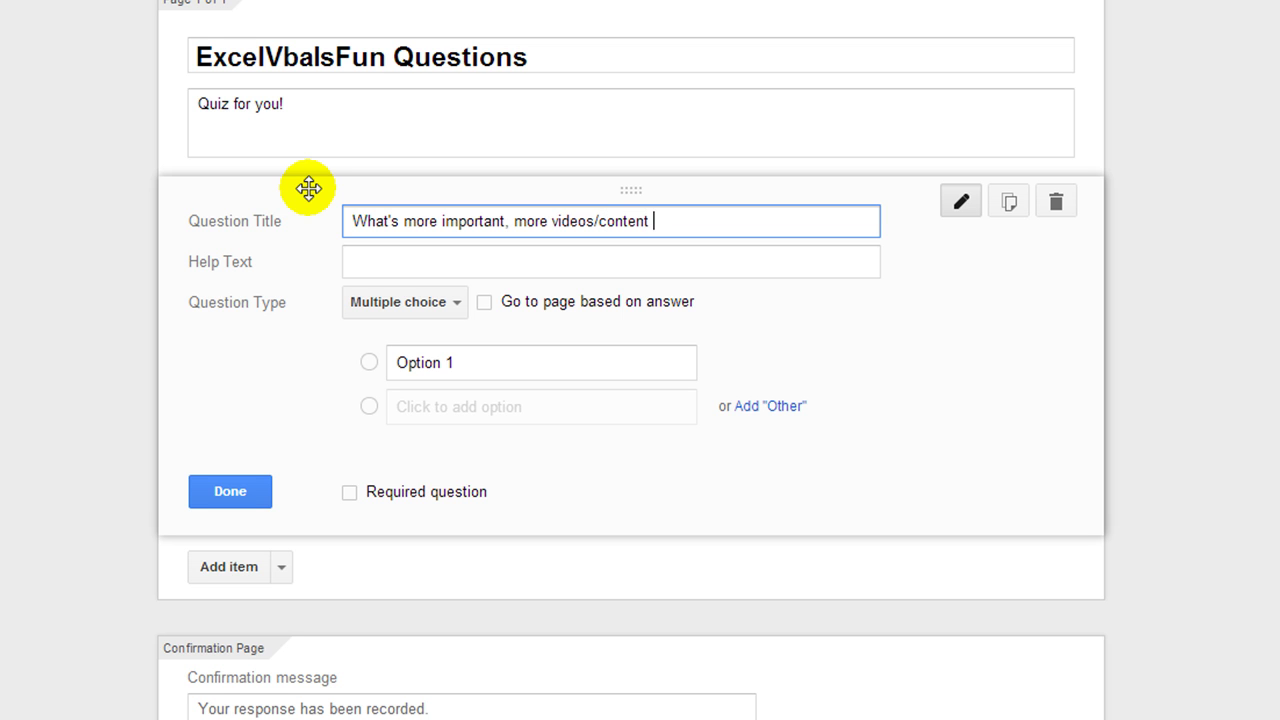
{"action": "type", "text": "or"}
{"action": "key", "text": "BackSpace"}
{"action": "key", "text": "BackSpace"}
{"action": "type", "text": "or have"}
{"action": "key", "text": "BackSpace"}
{"action": "key", "text": "BackSpace"}
{"action": "type", "text": "ing well edited/"}
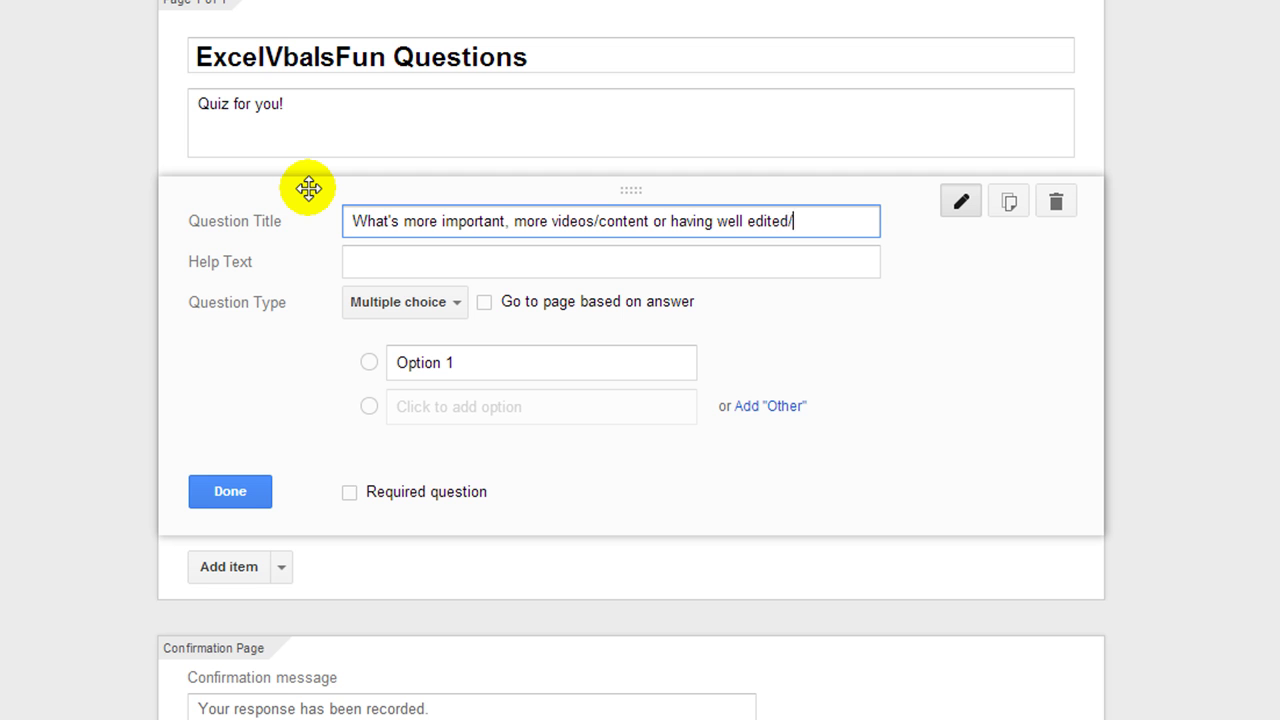
{"action": "type", "text": " zoom/panne"}
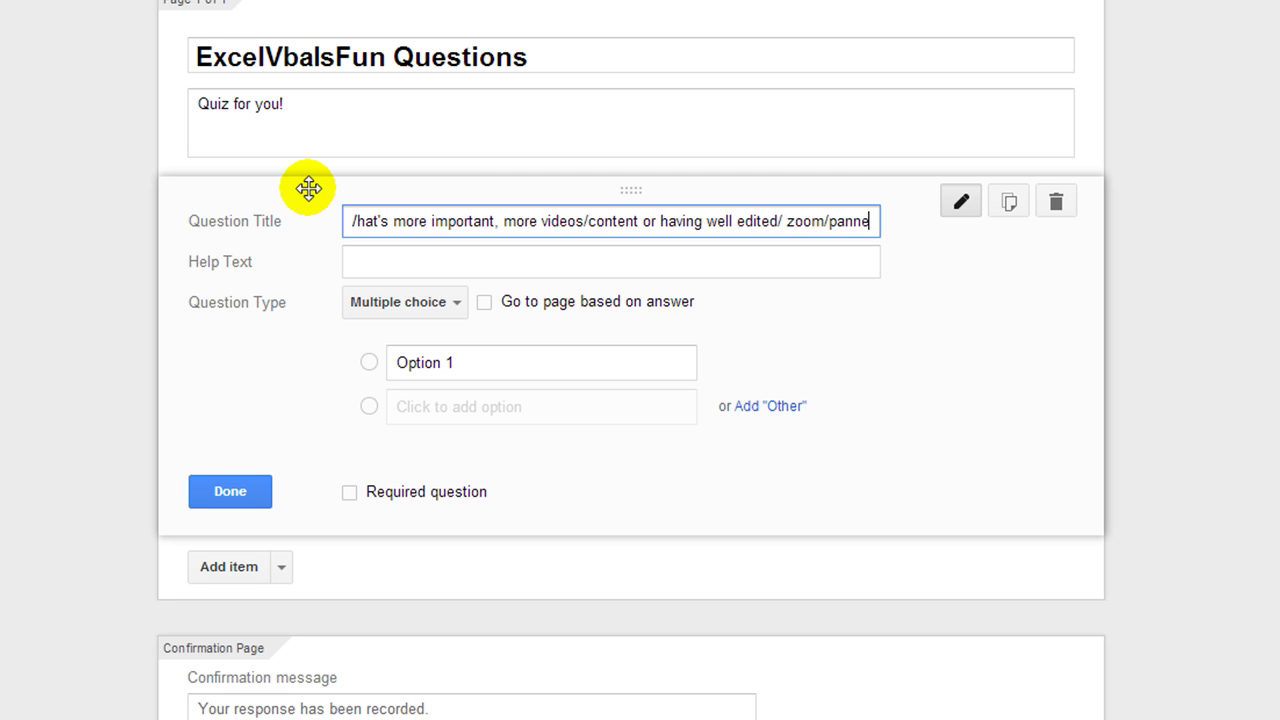
{"action": "type", "text": "d videos."}
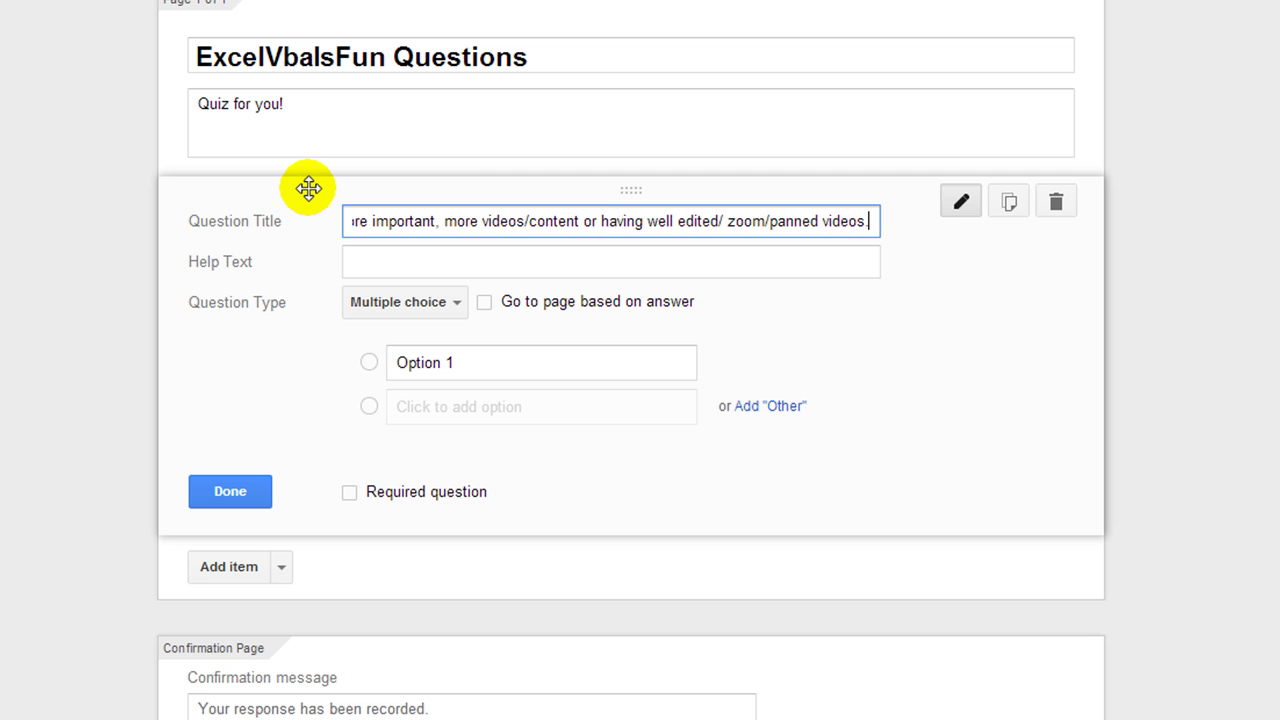
{"action": "left_click", "coordinate": [372, 261]}
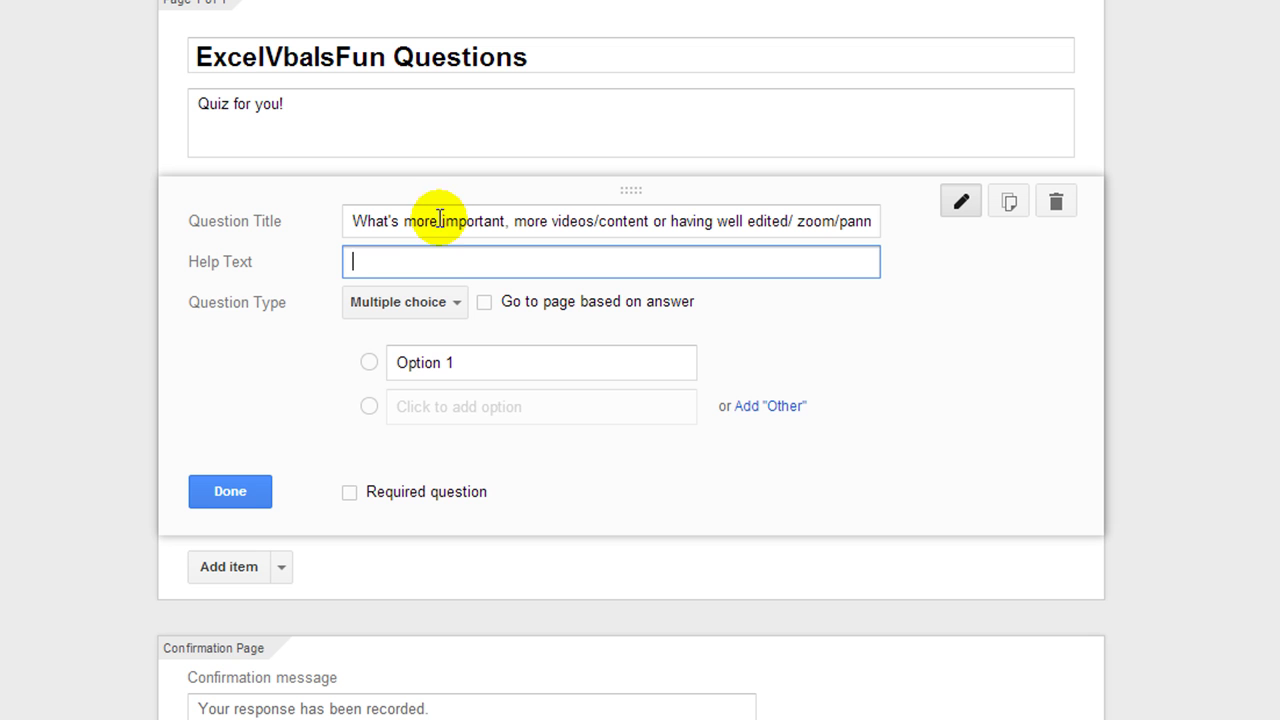
- Keep the question multiple choice and make the first option 'More videos/content'
{"action": "left_click", "coordinate": [500, 362]}
{"action": "left_click", "coordinate": [457, 308]}
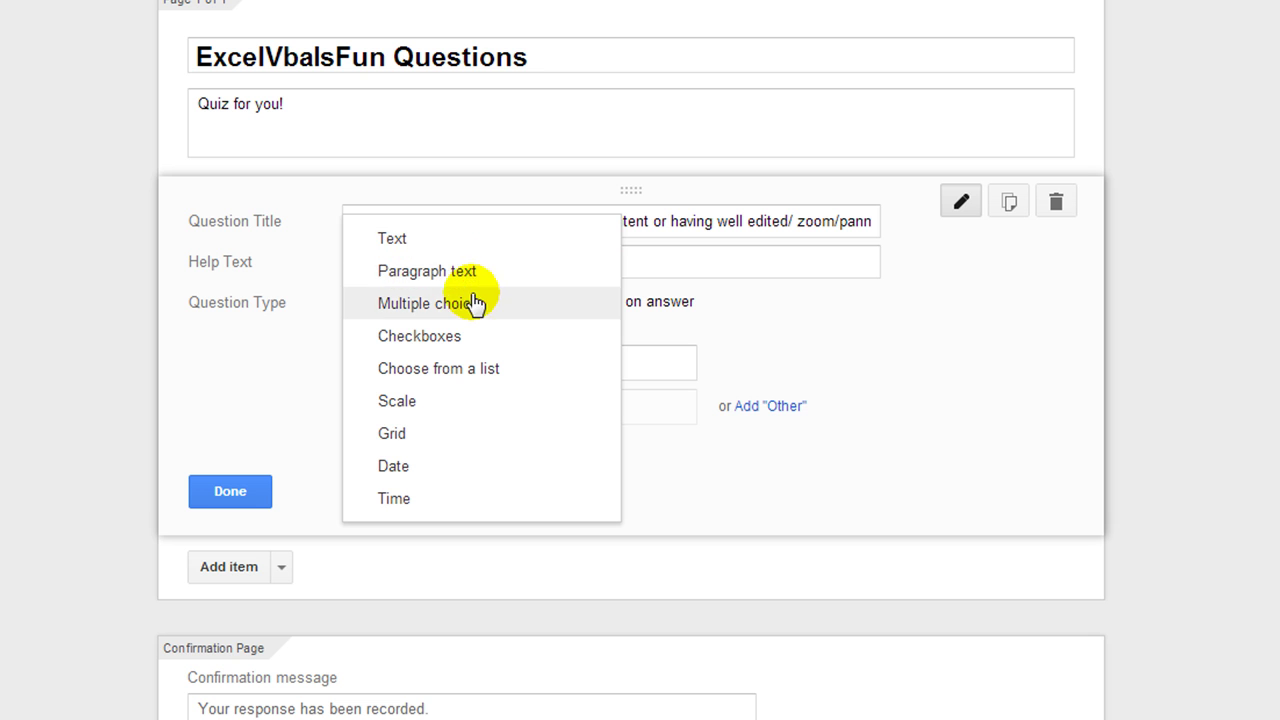
{"action": "left_click", "coordinate": [474, 303]}
{"action": "left_click", "coordinate": [565, 234]}
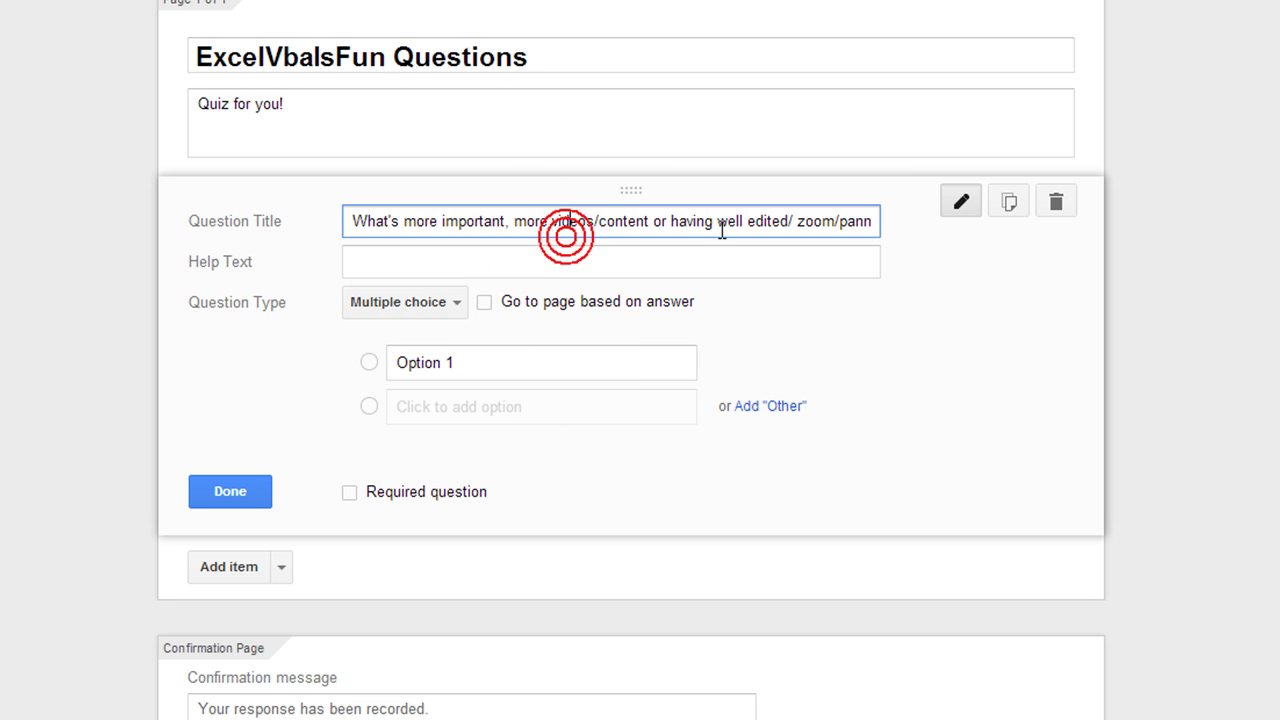
{"action": "left_click_drag", "start_coordinate": [514, 220], "coordinate": [649, 222]}
{"action": "key", "text": "ctrl+c"}
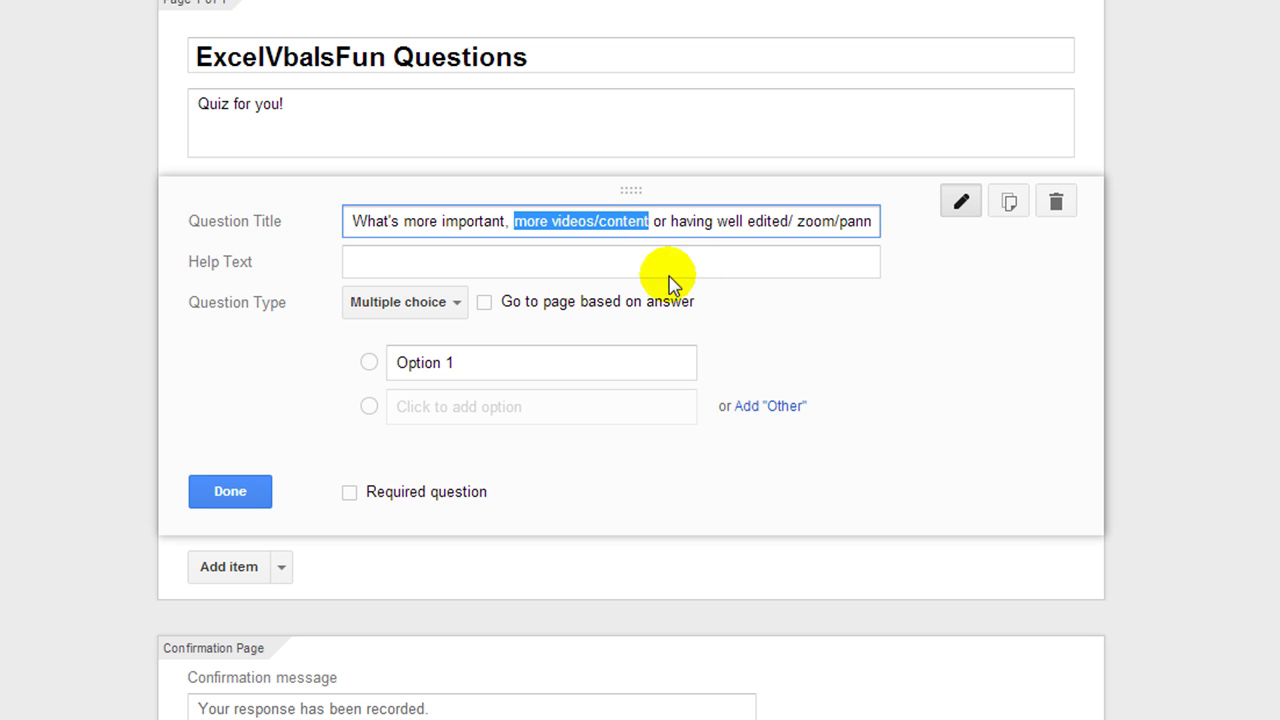
{"action": "left_click", "coordinate": [486, 360]}
{"action": "key", "text": "ctrl+v"}
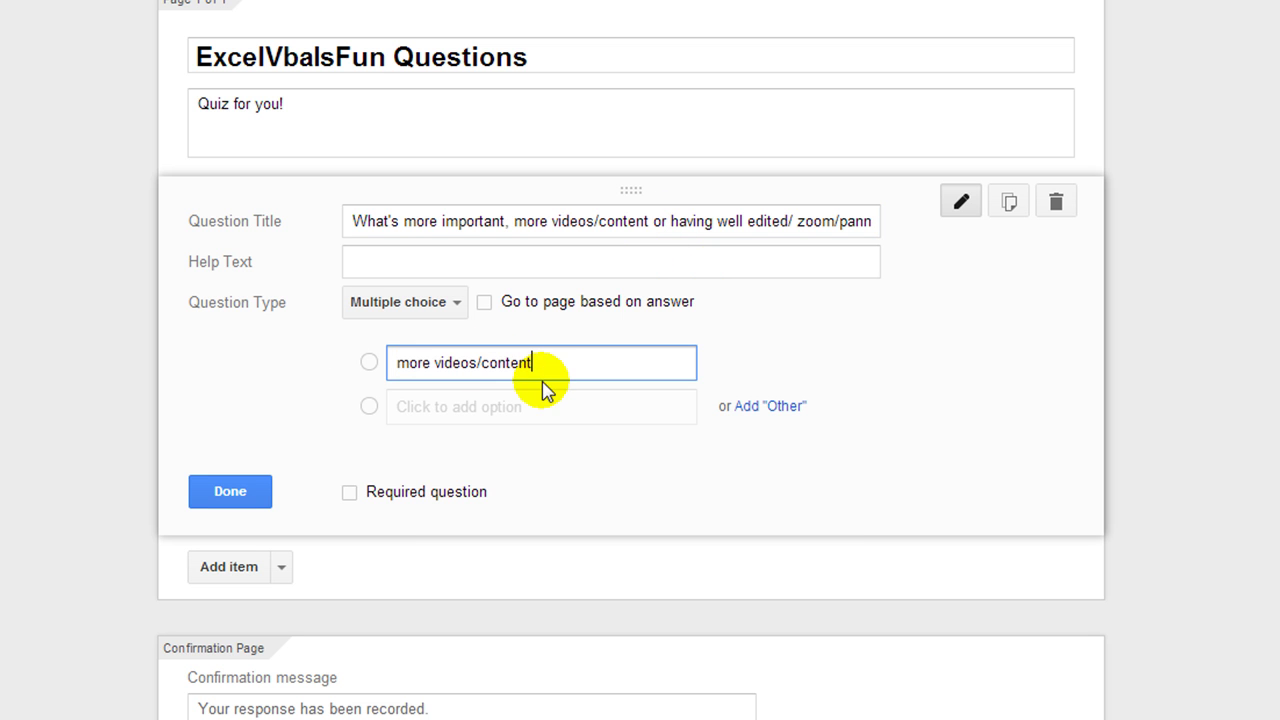
{"action": "left_click", "coordinate": [402, 358]}
{"action": "key", "text": "Delete"}
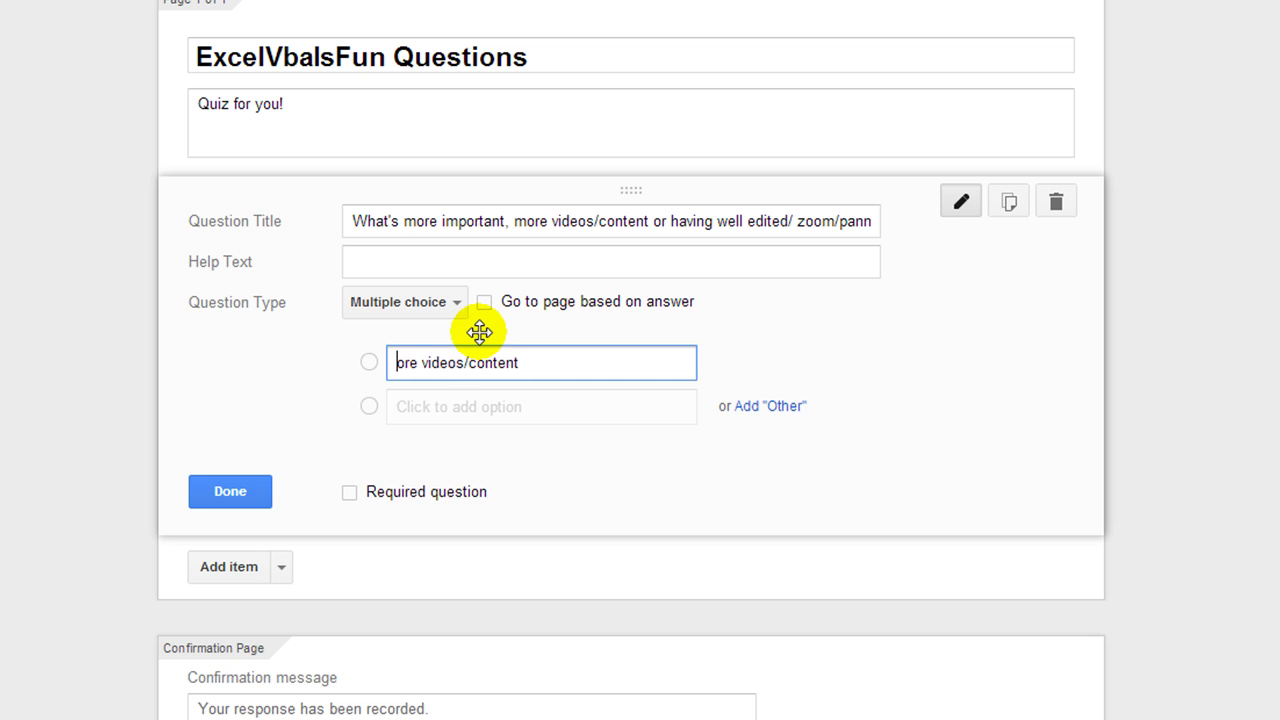
{"action": "type", "text": "M"}
- Add a second option 'Having well edited/ zoom/panned videos.' copied from the title
{"action": "left_click", "coordinate": [768, 226]}
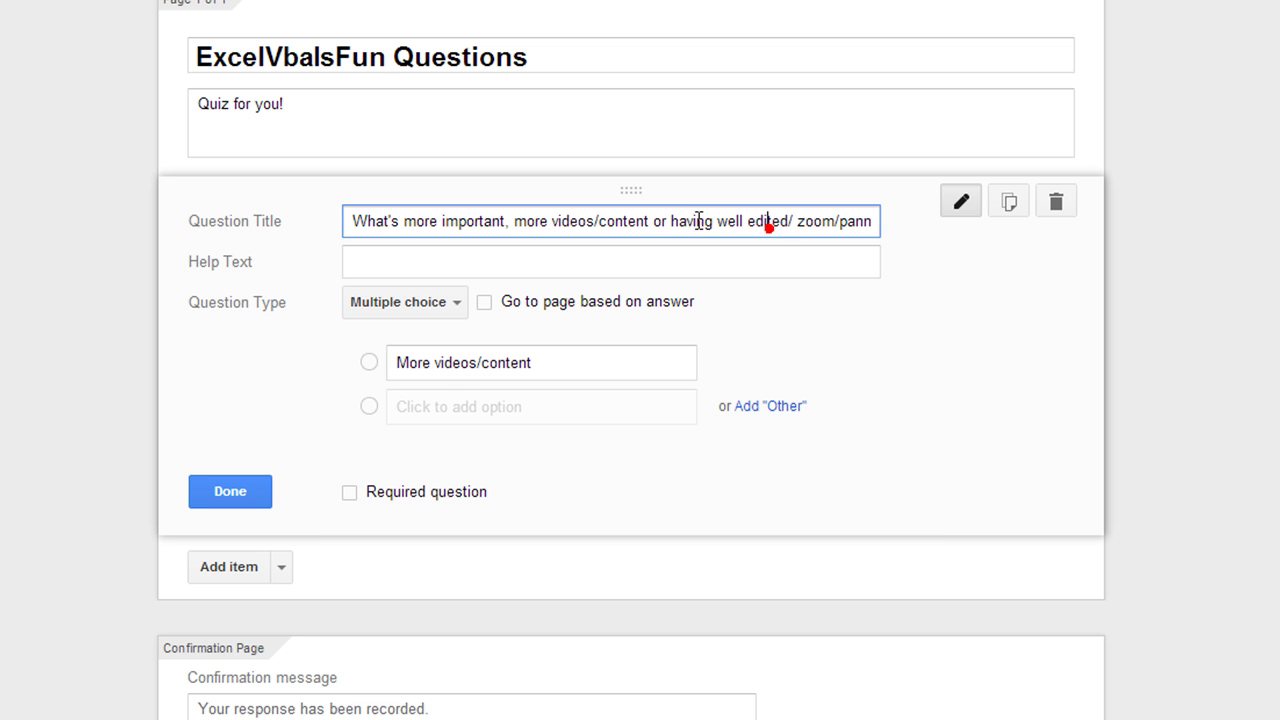
{"action": "left_click_drag", "start_coordinate": [672, 220], "coordinate": [931, 217]}
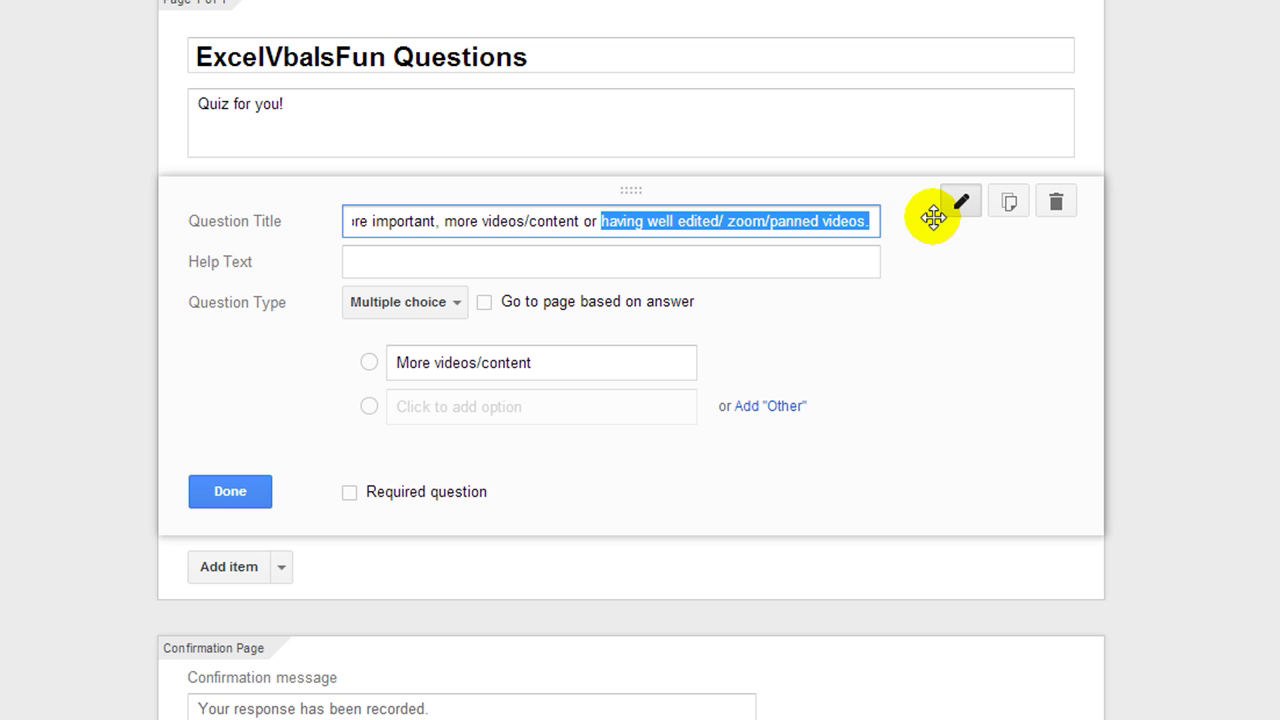
{"action": "key", "text": "ctrl+c"}
{"action": "left_click", "coordinate": [584, 408]}
{"action": "key", "text": "ctrl+v"}
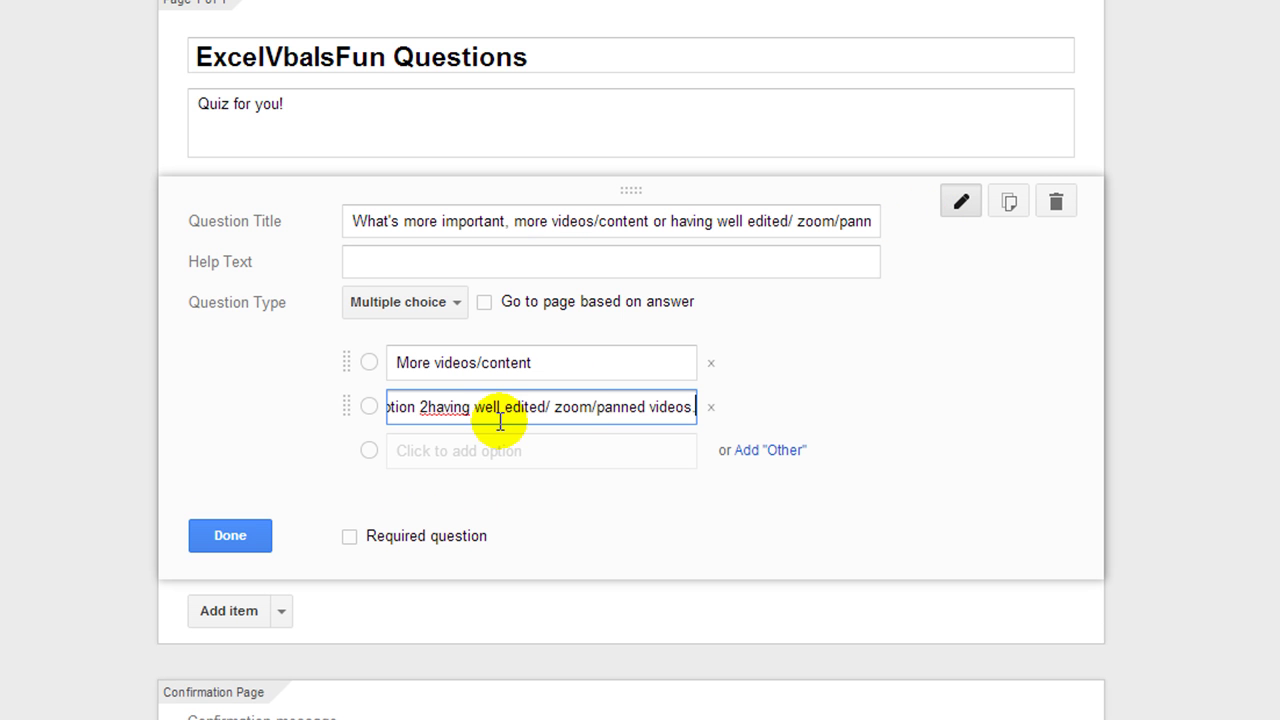
{"action": "key", "text": "ctrl+a"}
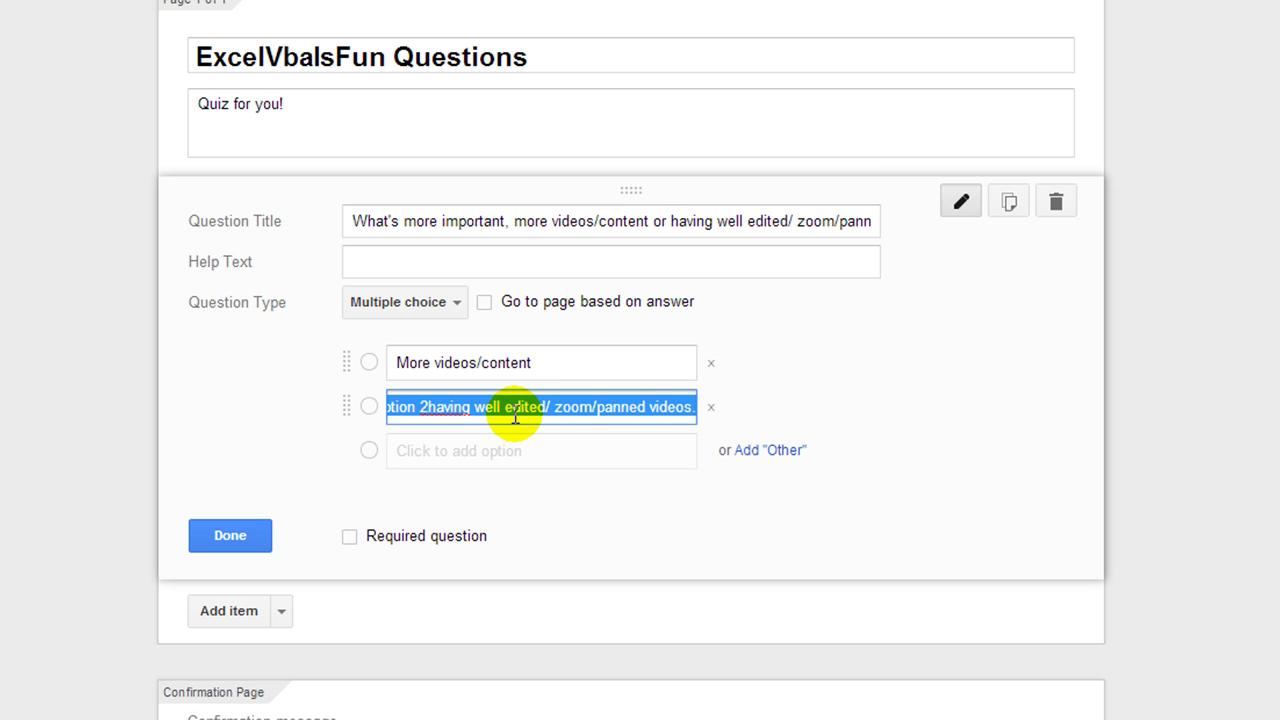
{"action": "key", "text": "BackSpace"}
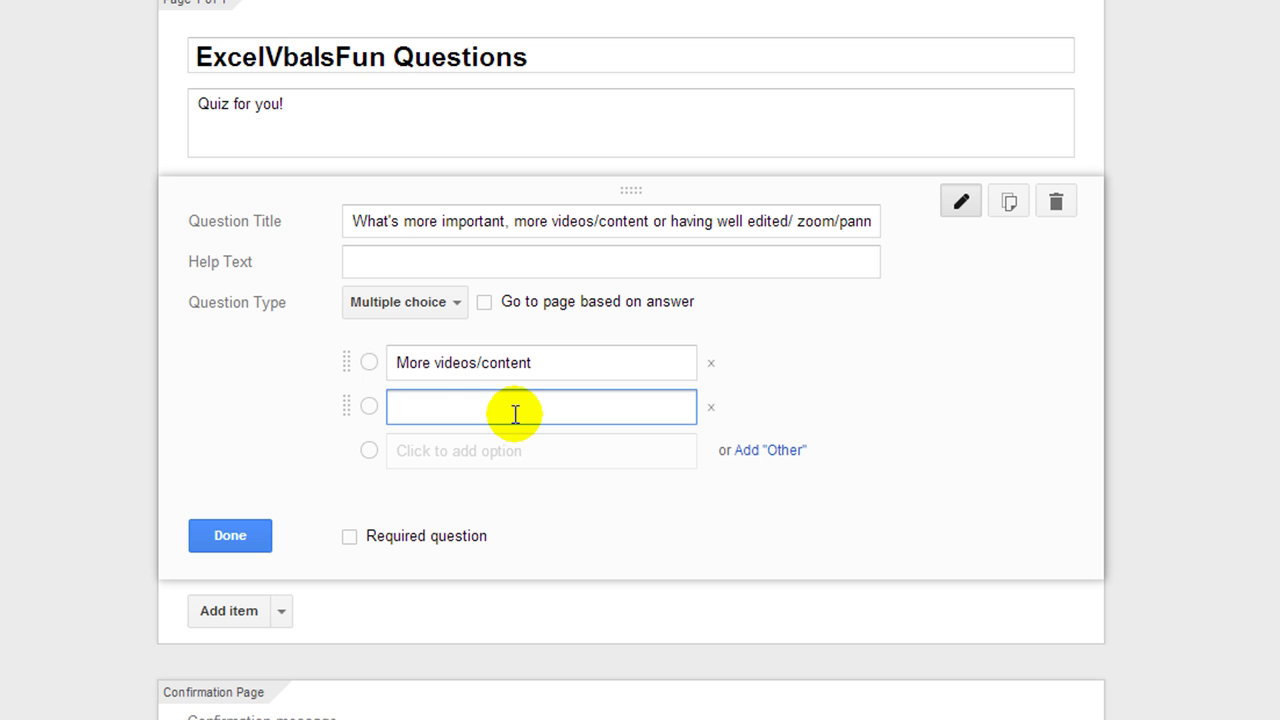
{"action": "key", "text": "ctrl+v"}
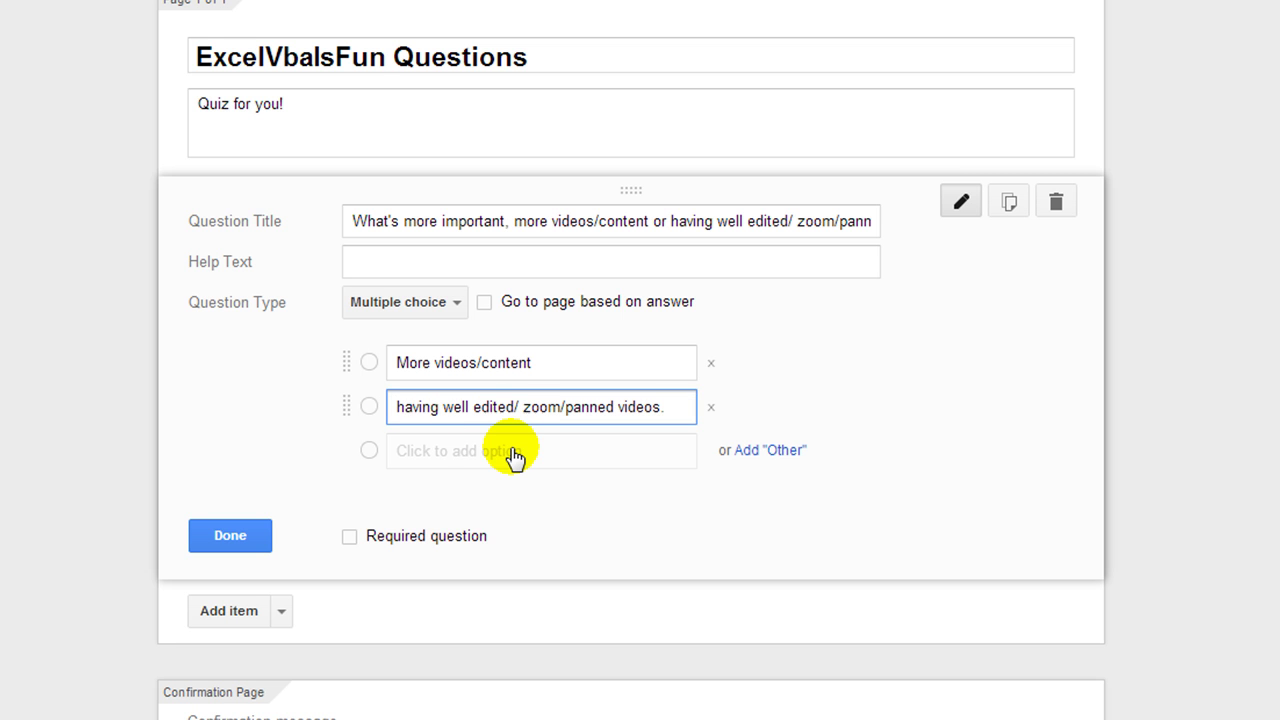
{"action": "key", "text": "Home"}
{"action": "key", "text": "Delete"}
{"action": "type", "text": "H"}
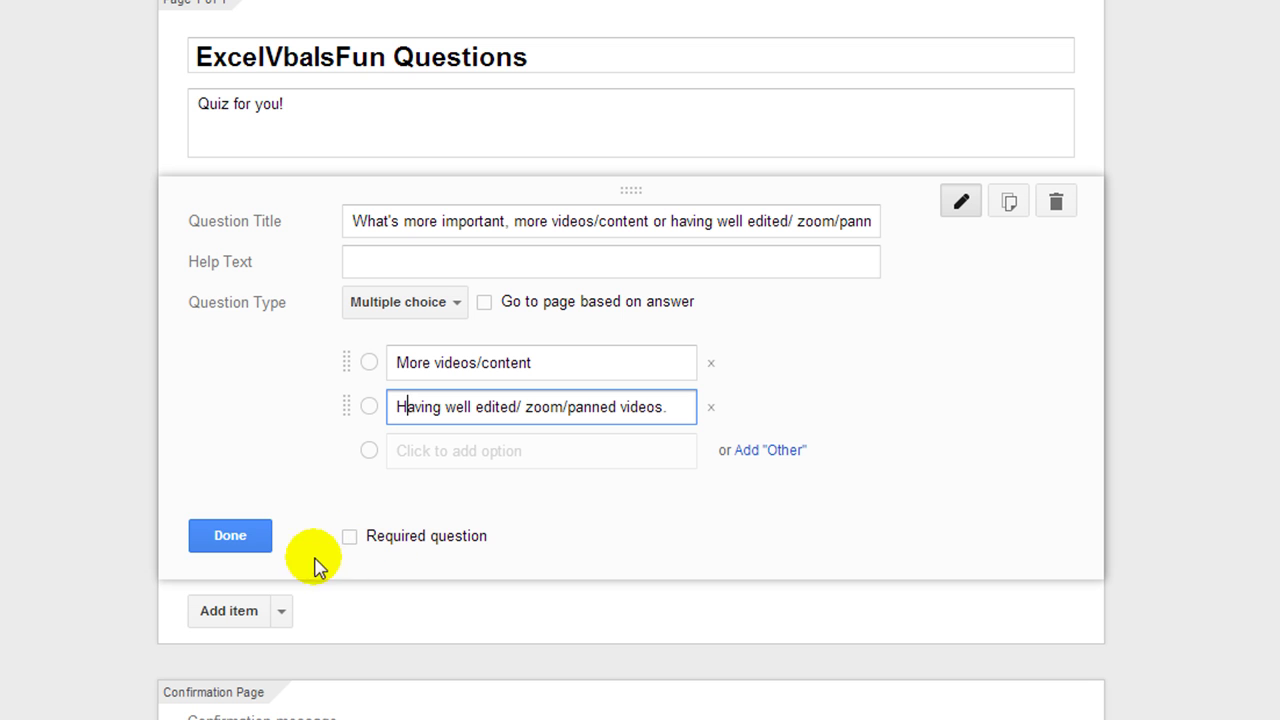
{"action": "left_click", "coordinate": [282, 611]}
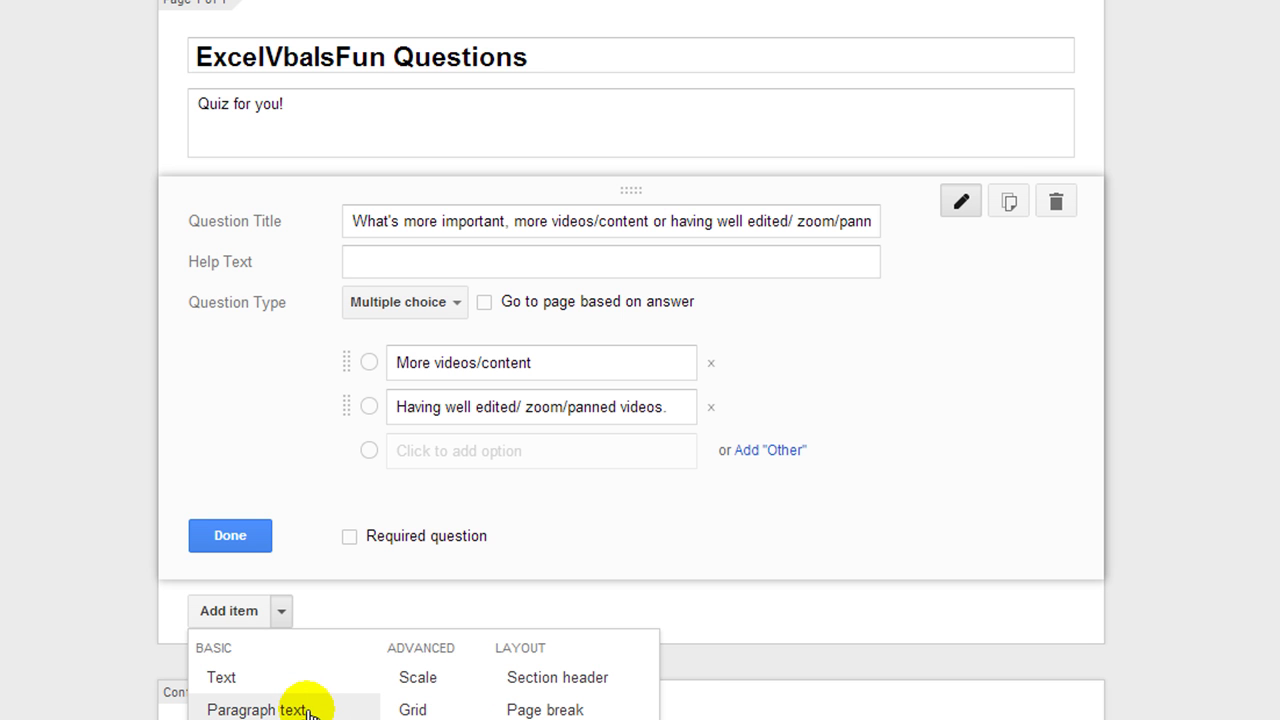
- Add a 1-to-5 scale question and begin its title 'How helpful are the a…'
{"action": "left_click", "coordinate": [424, 686]}
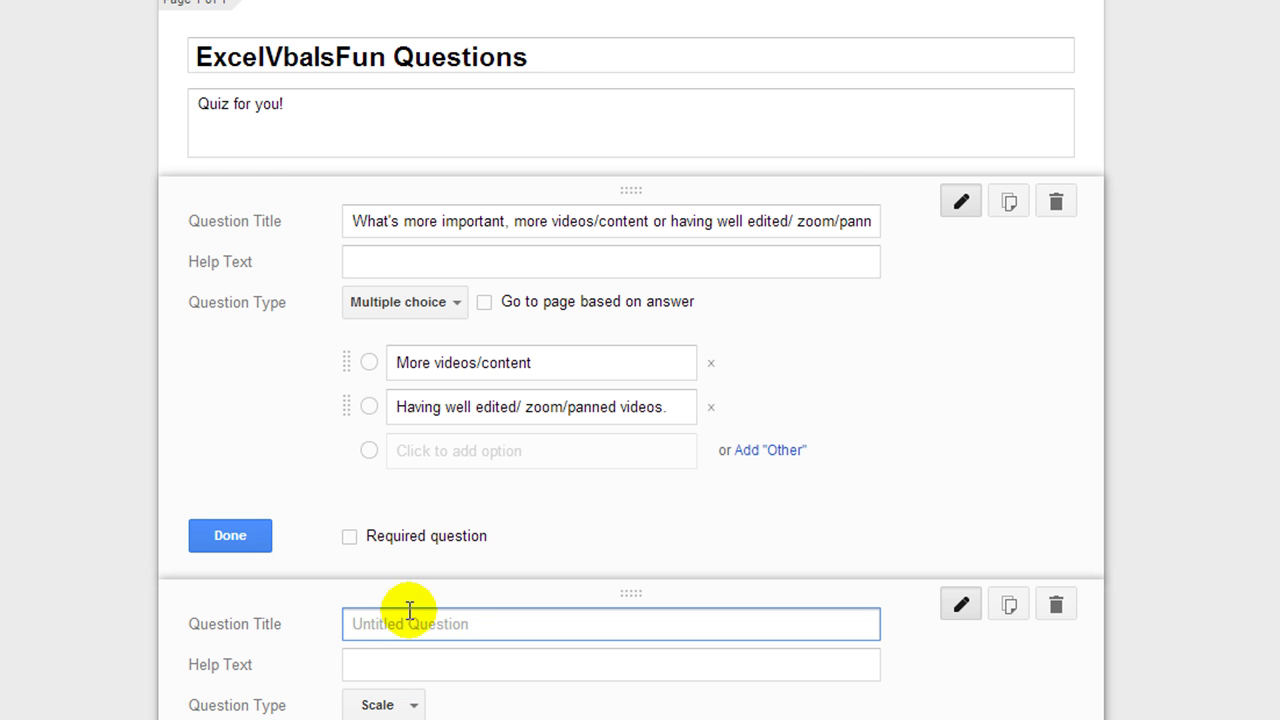
{"action": "scroll", "coordinate": [460, 606], "scroll_direction": "down", "scroll_amount": 2}
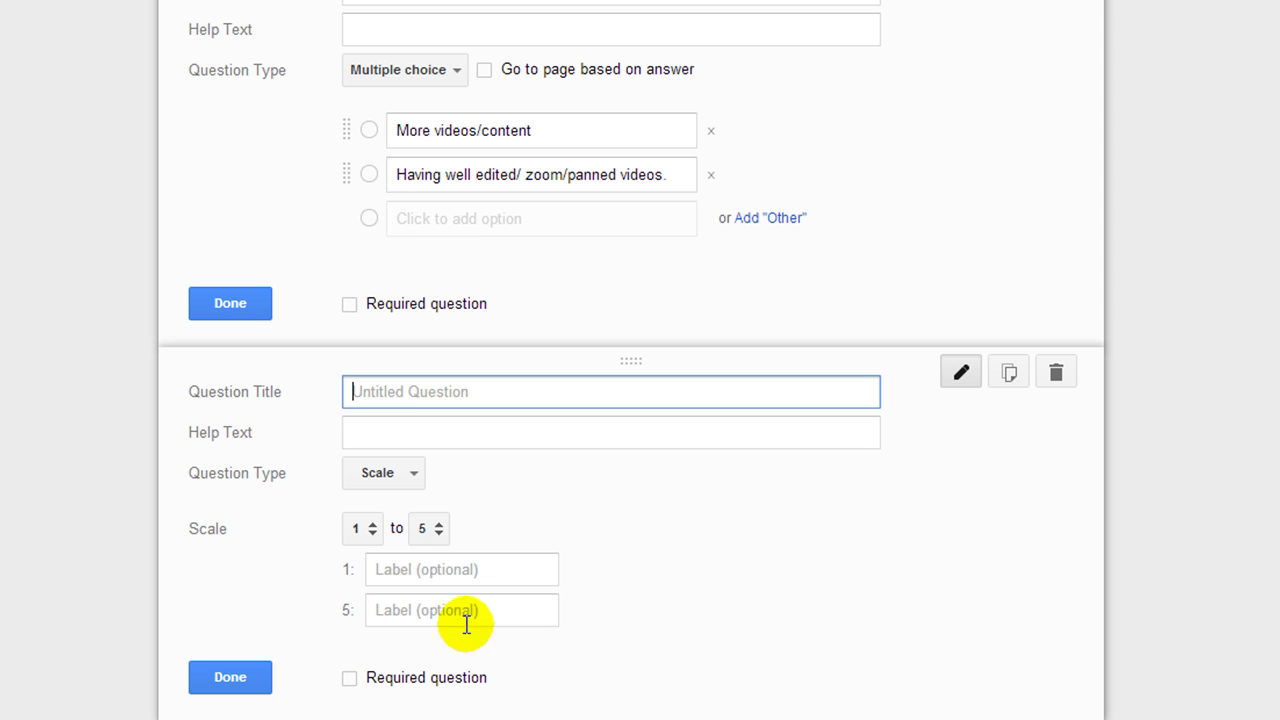
{"action": "left_click", "coordinate": [406, 388]}
{"action": "type", "text": "How helpful are the a"}
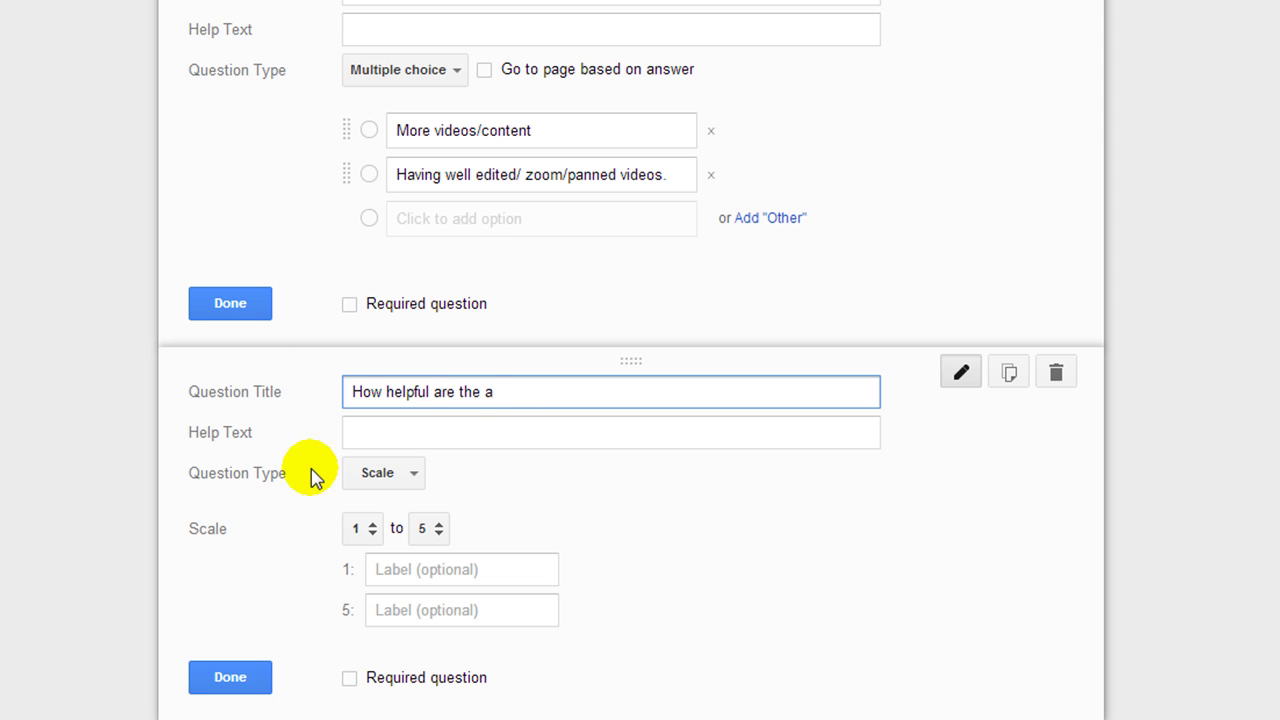
{"action": "left_click", "coordinate": [235, 715]}
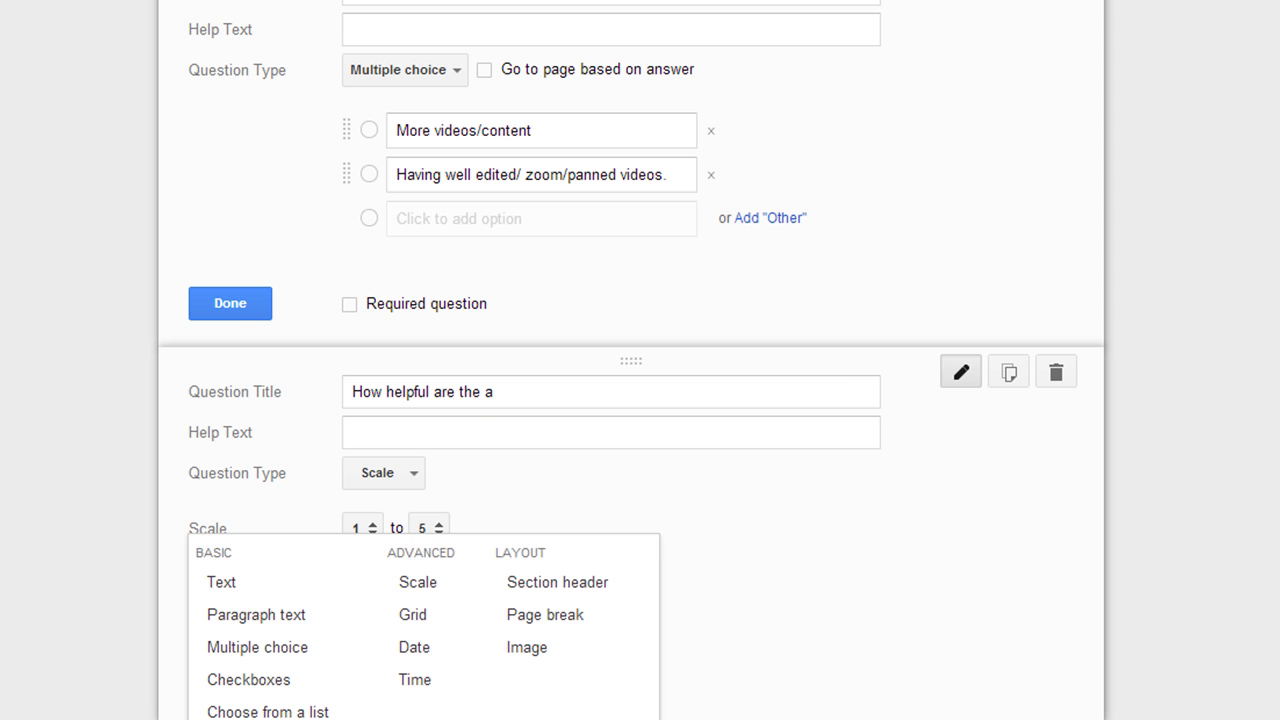
{"action": "left_click", "coordinate": [283, 503]}
{"action": "left_click", "coordinate": [415, 474]}
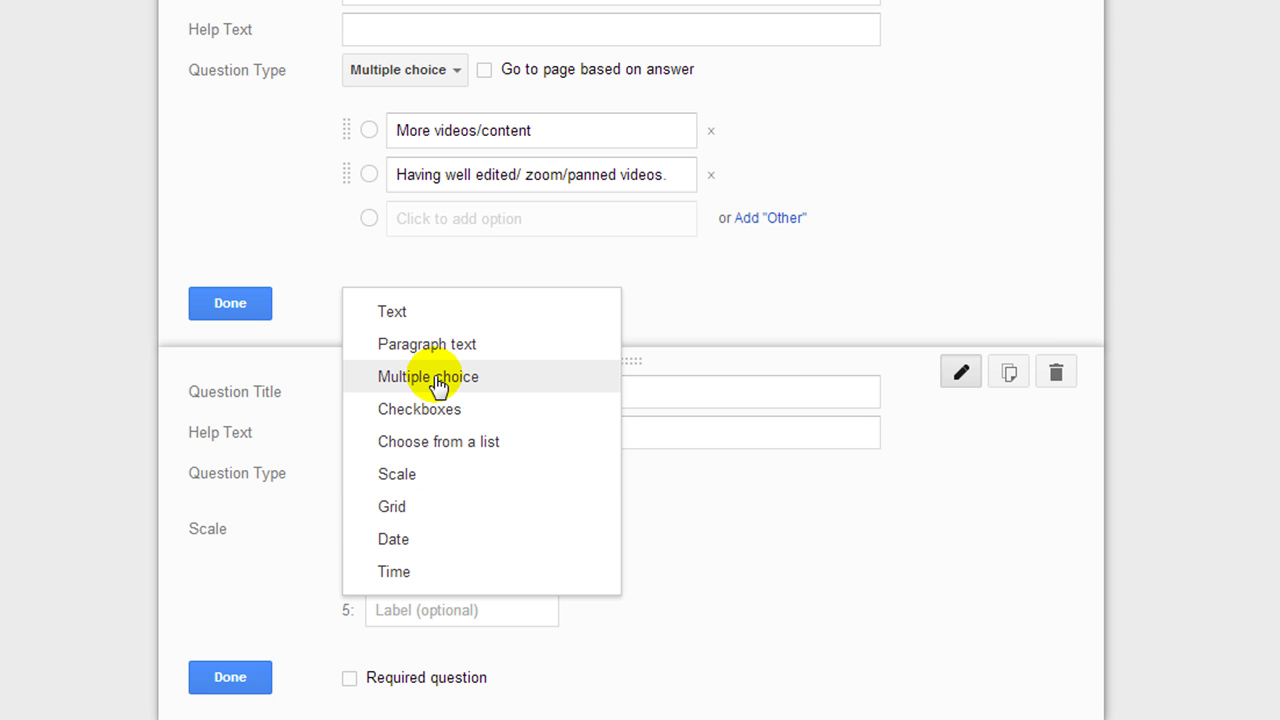
- Change the question to Choose from a list titled 'What's the most helpful series?'
{"action": "left_click", "coordinate": [437, 441]}
{"action": "left_click", "coordinate": [547, 392]}
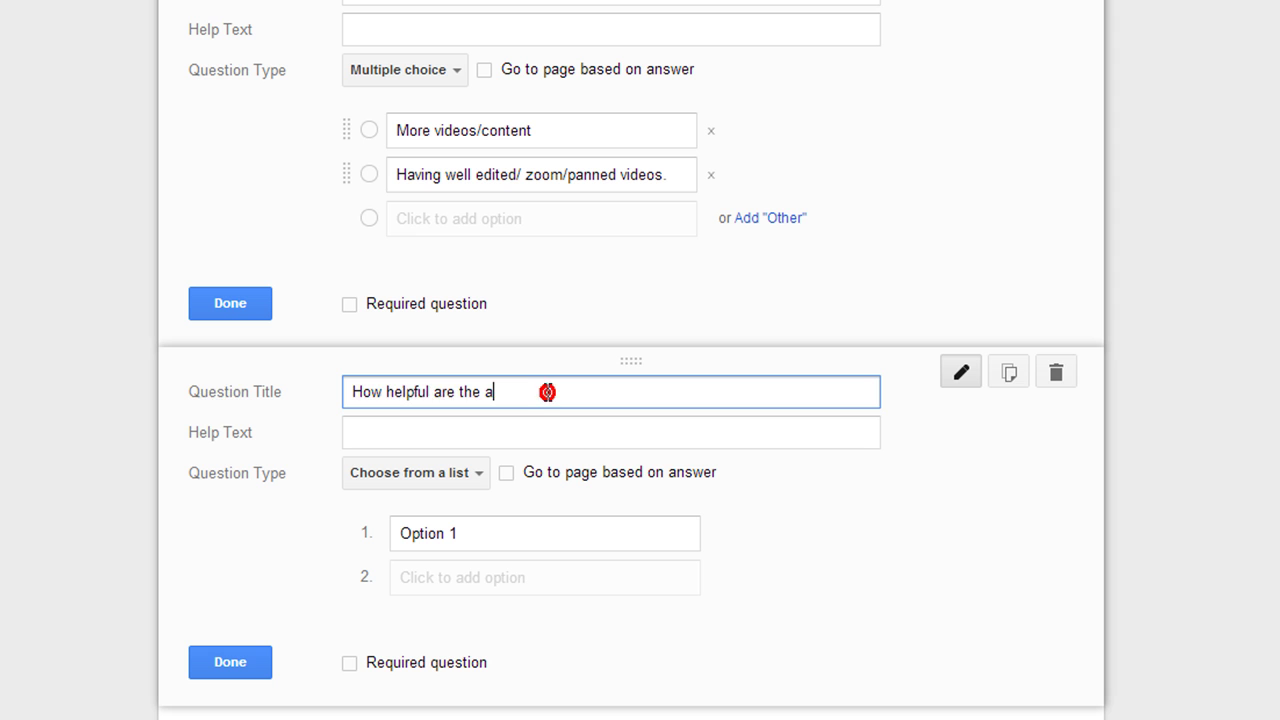
{"action": "left_click_drag", "start_coordinate": [547, 392], "coordinate": [218, 402]}
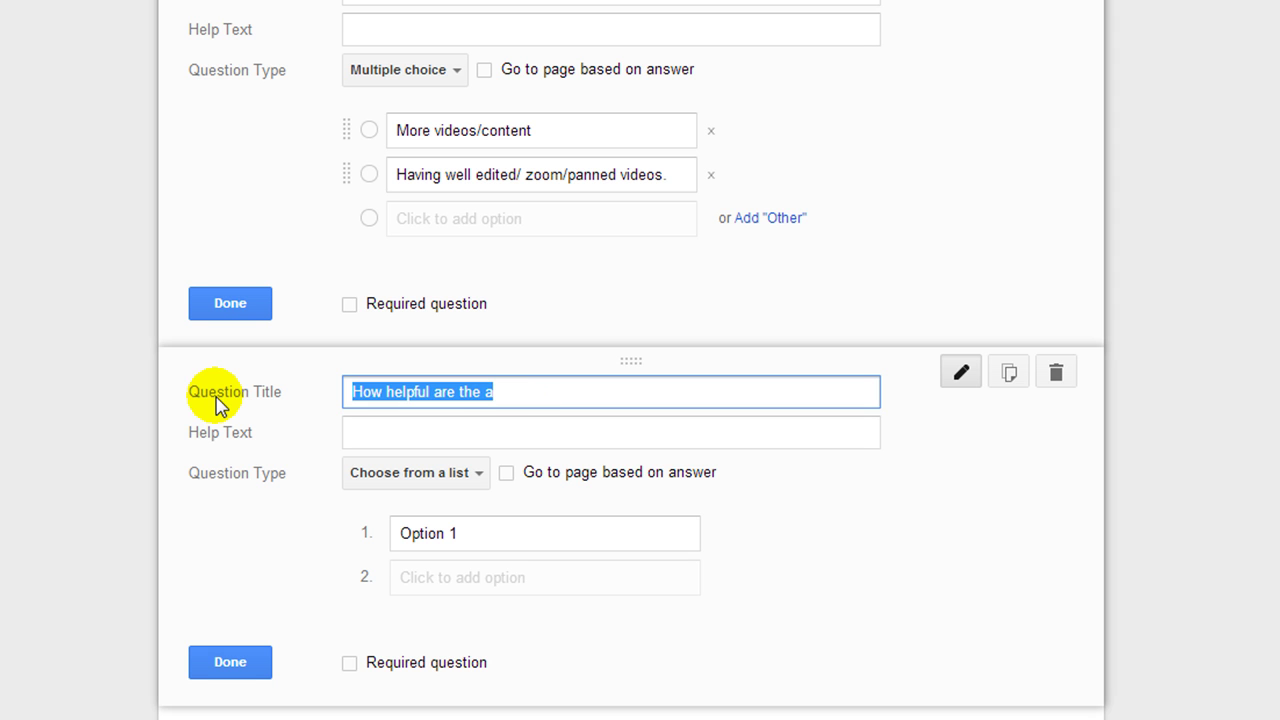
{"action": "type", "text": "What's the most"}
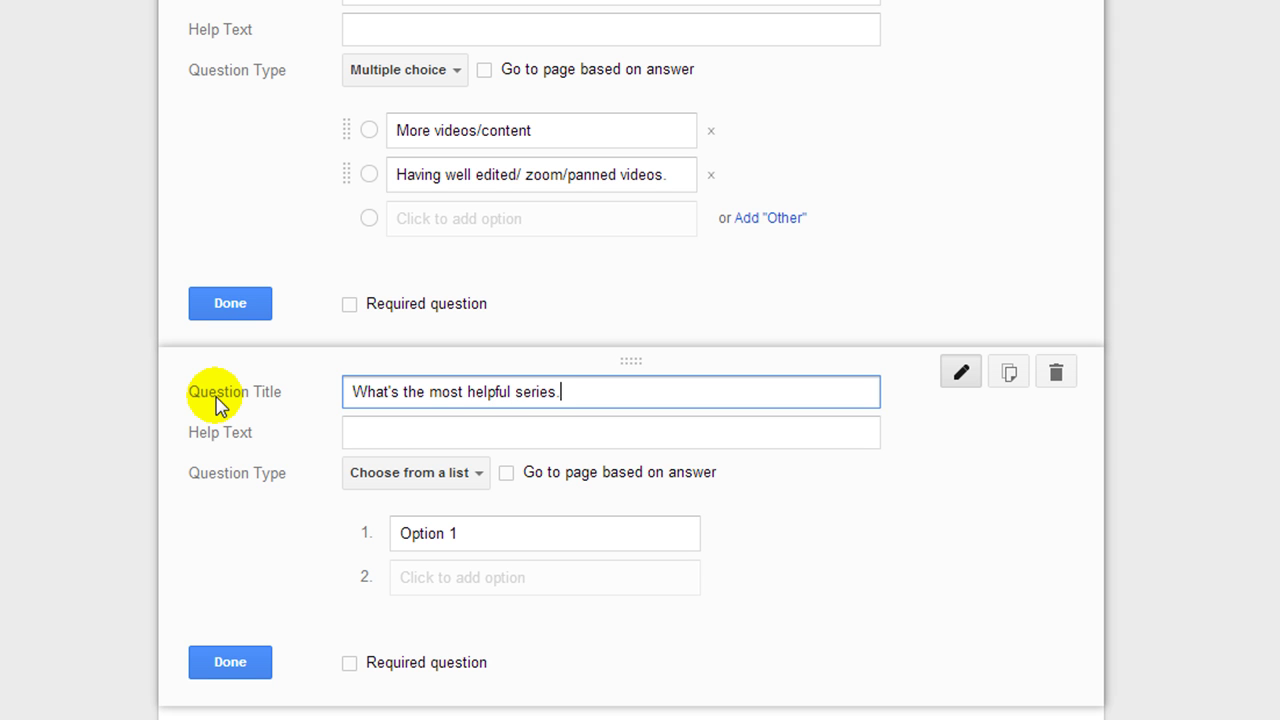
{"action": "left_click", "coordinate": [409, 420]}
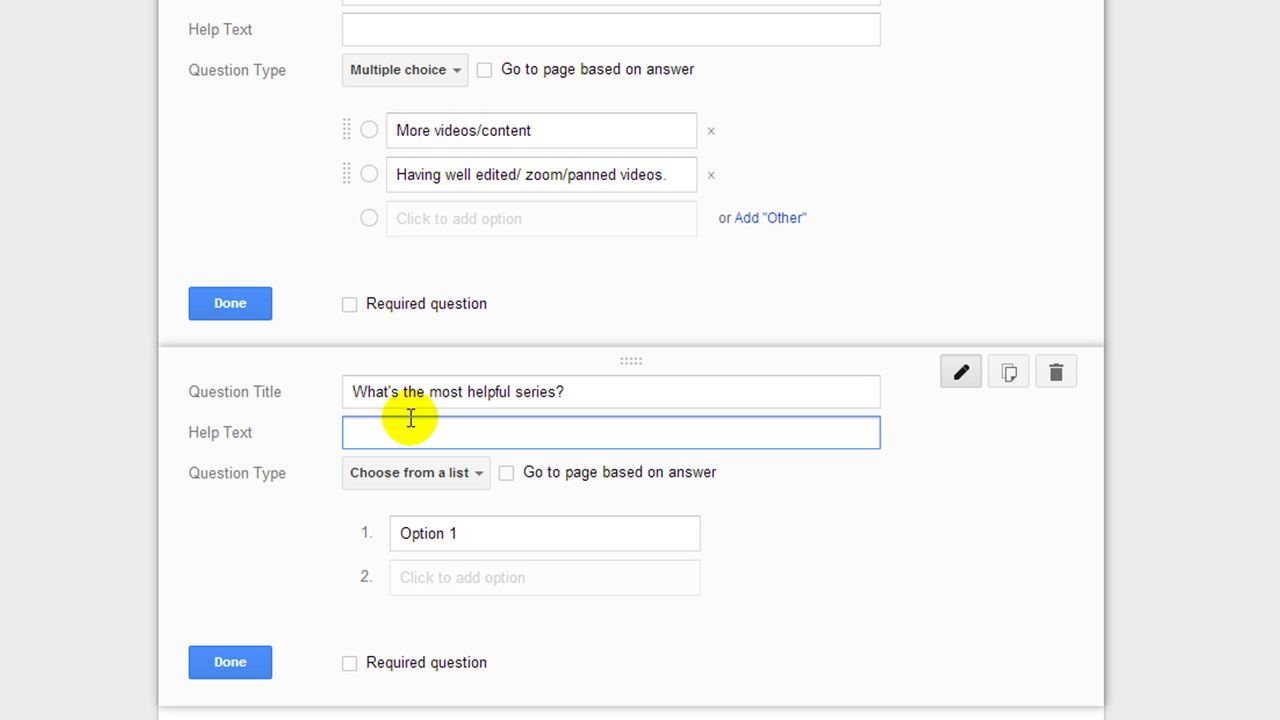
- Paste the four series names, including Tips N Tricks and Basics Series, as its choices
{"action": "left_click", "coordinate": [480, 533]}
{"action": "type", "text": "Userform Series Tips N Tricks Series Basics Series Activex/ Worksheet Controls Series"}
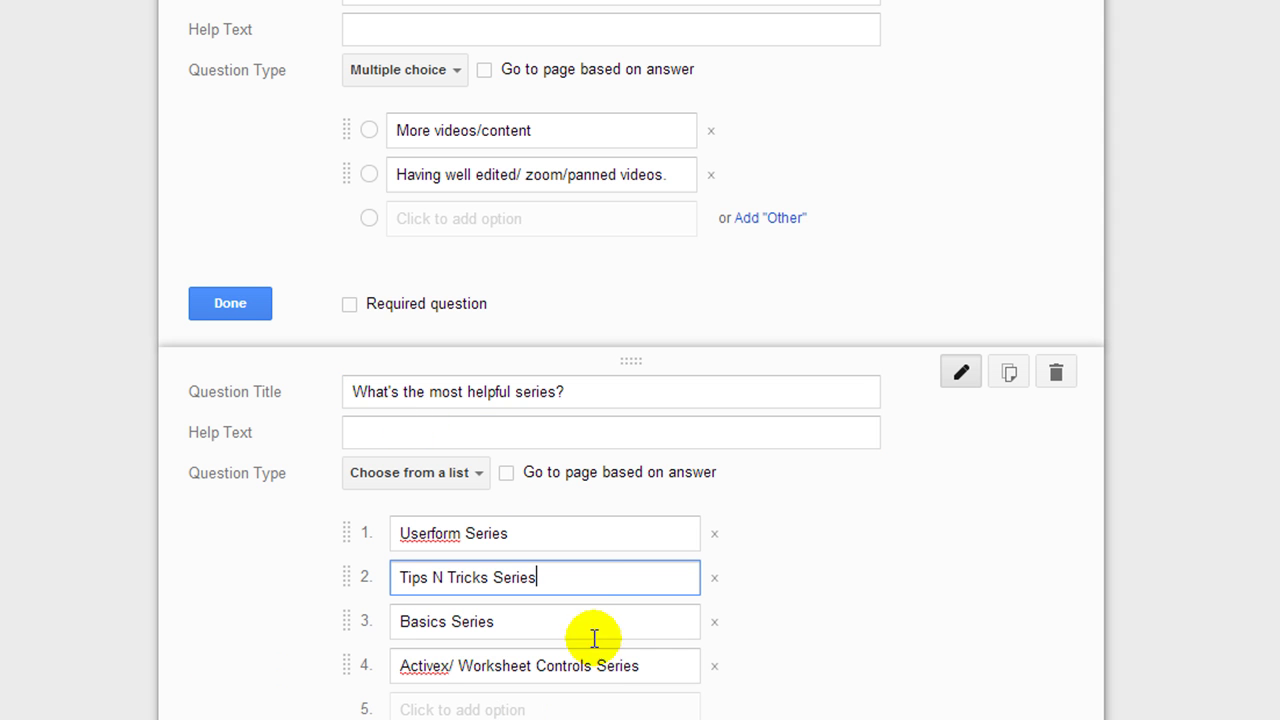
{"action": "left_click_drag", "start_coordinate": [574, 580], "coordinate": [420, 578]}
{"action": "left_click", "coordinate": [494, 628]}
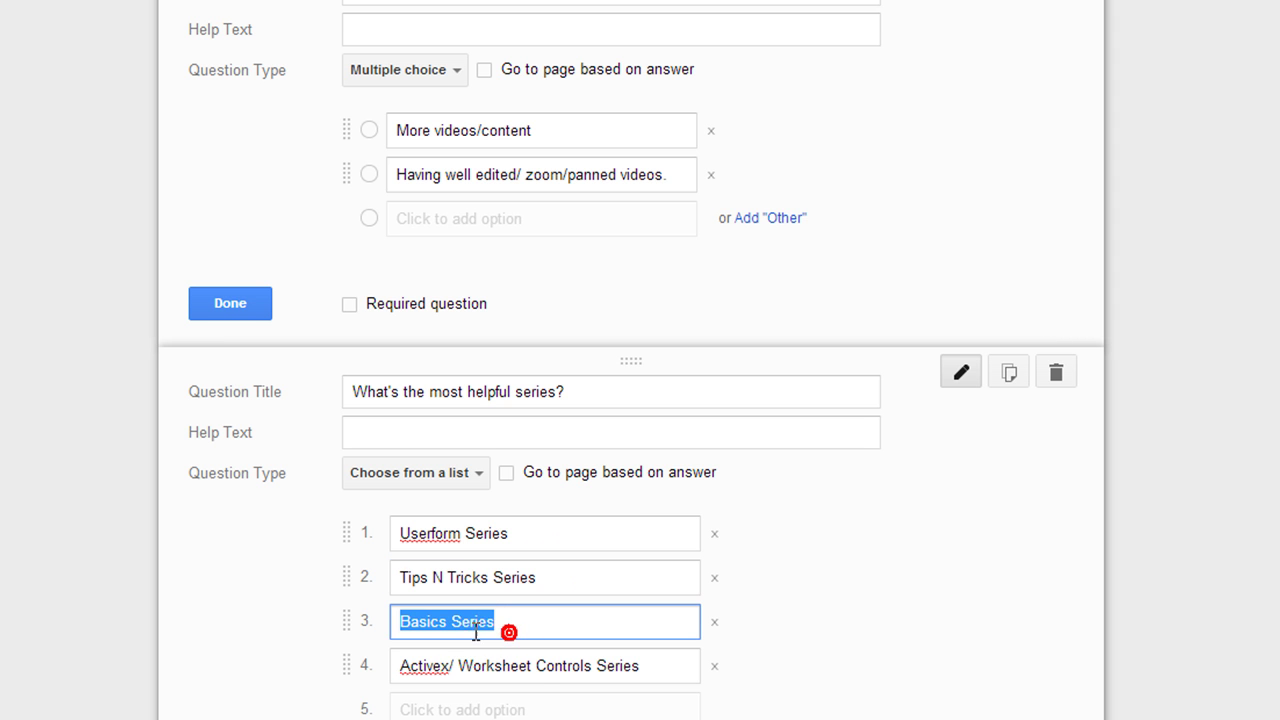
{"action": "left_click", "coordinate": [679, 670]}
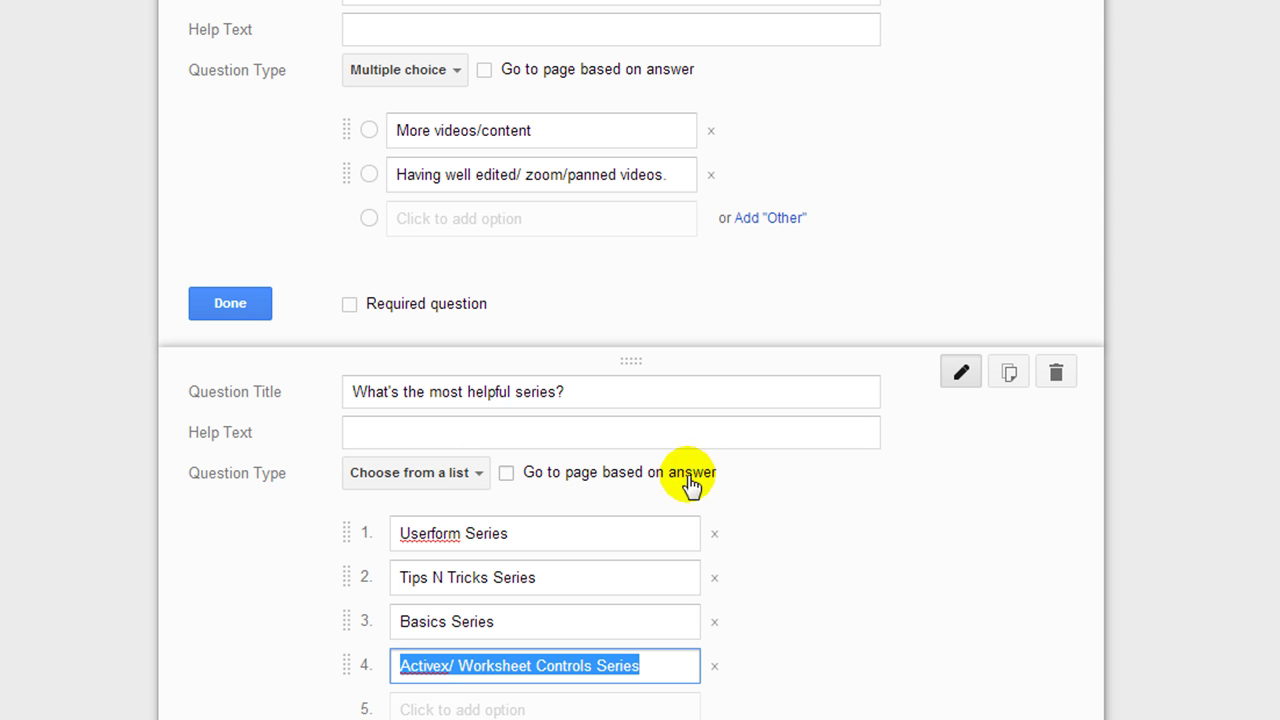
{"action": "left_click", "coordinate": [506, 476]}
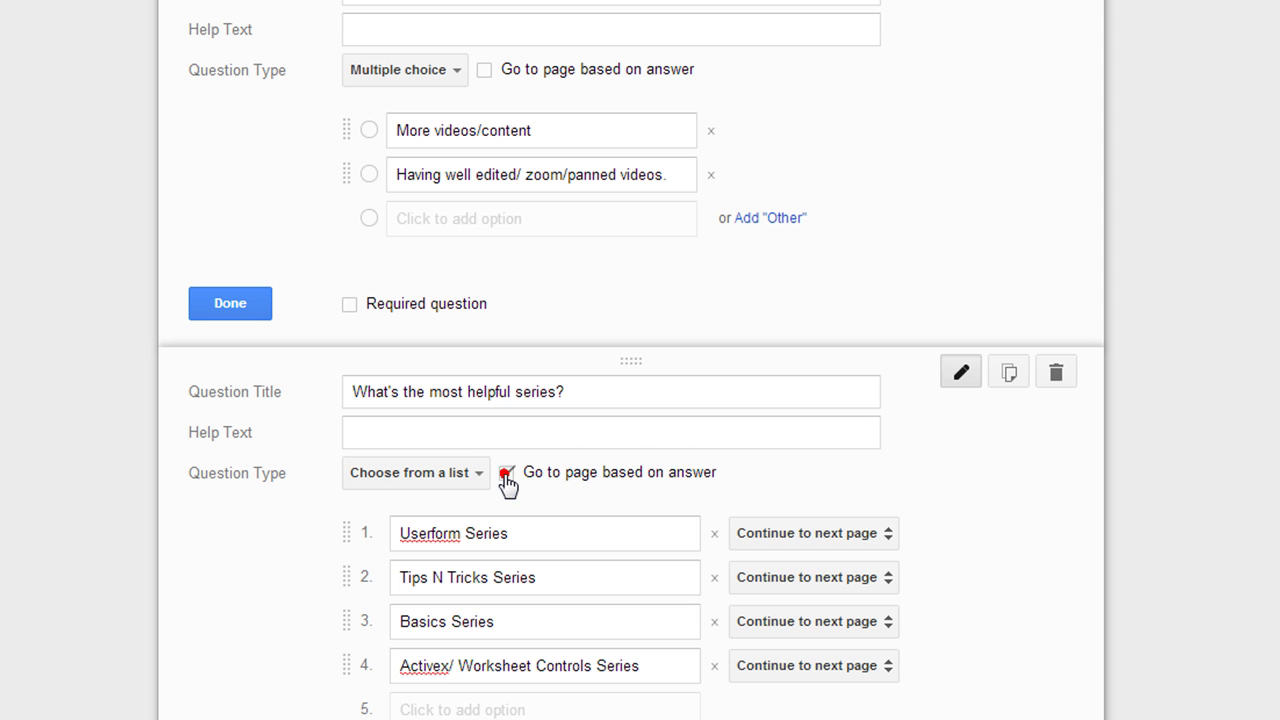
{"action": "left_click", "coordinate": [885, 537]}
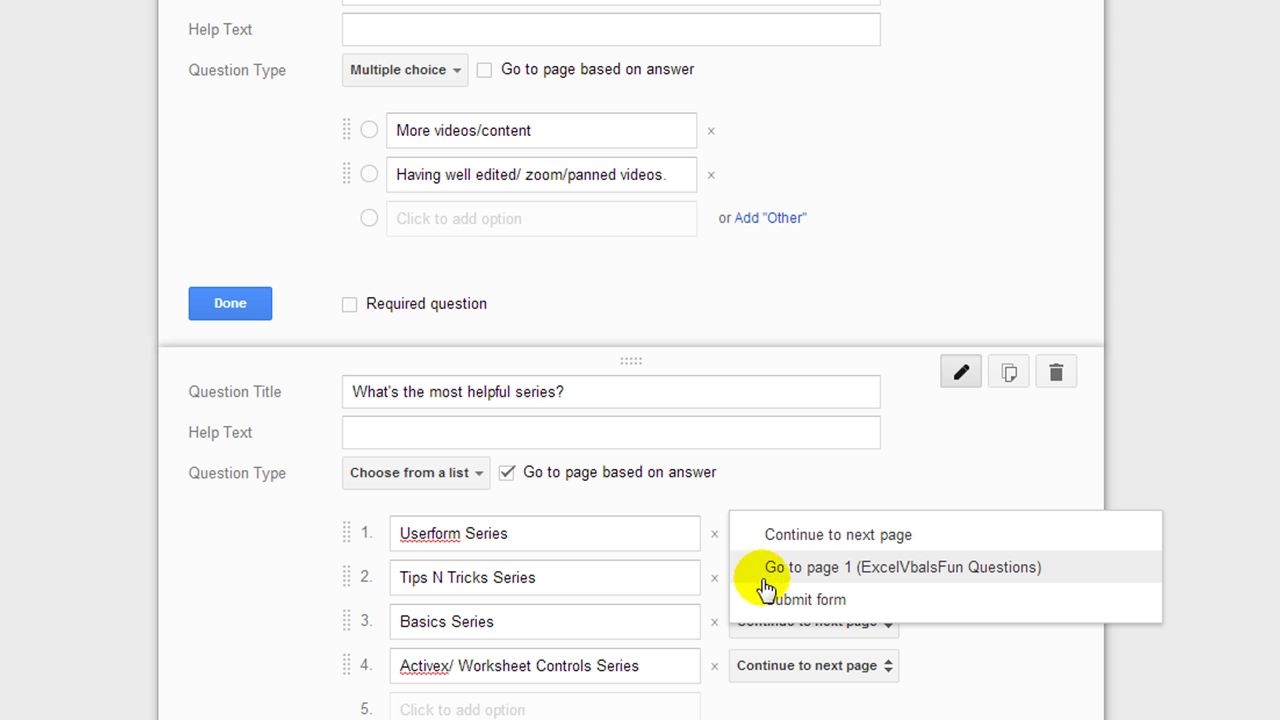
{"action": "left_click", "coordinate": [944, 474]}
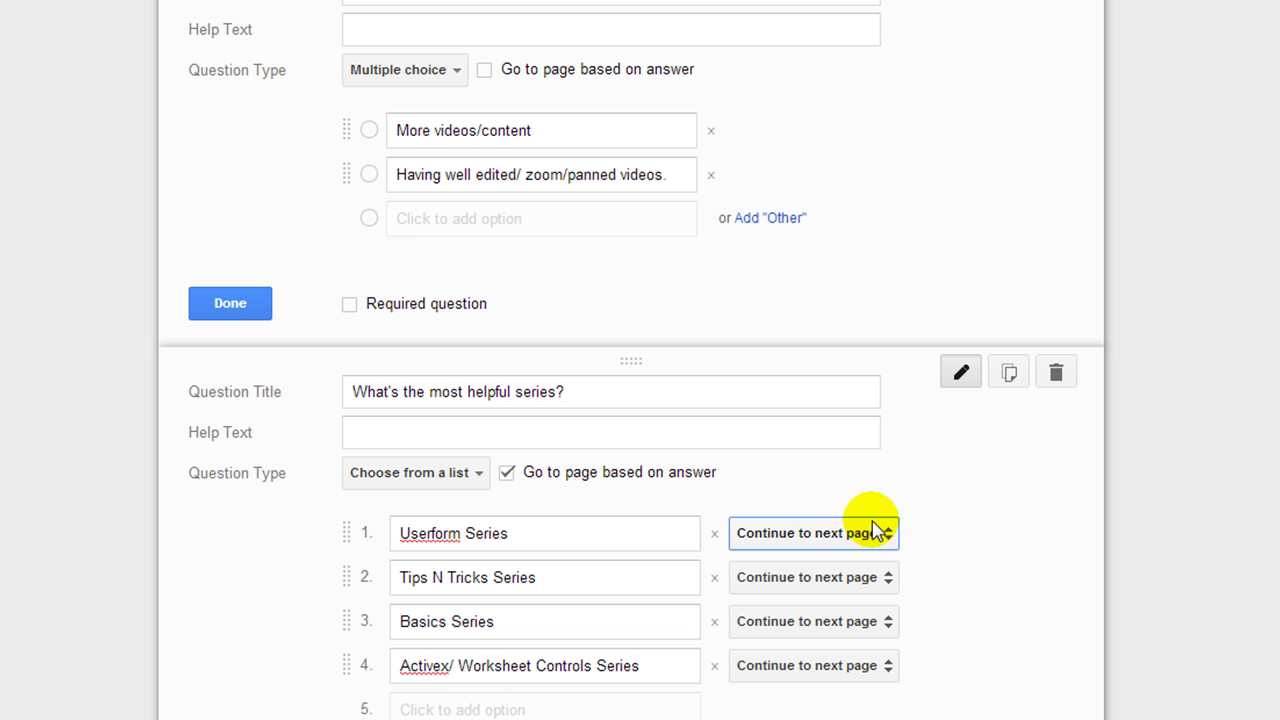
{"action": "left_click", "coordinate": [507, 473]}
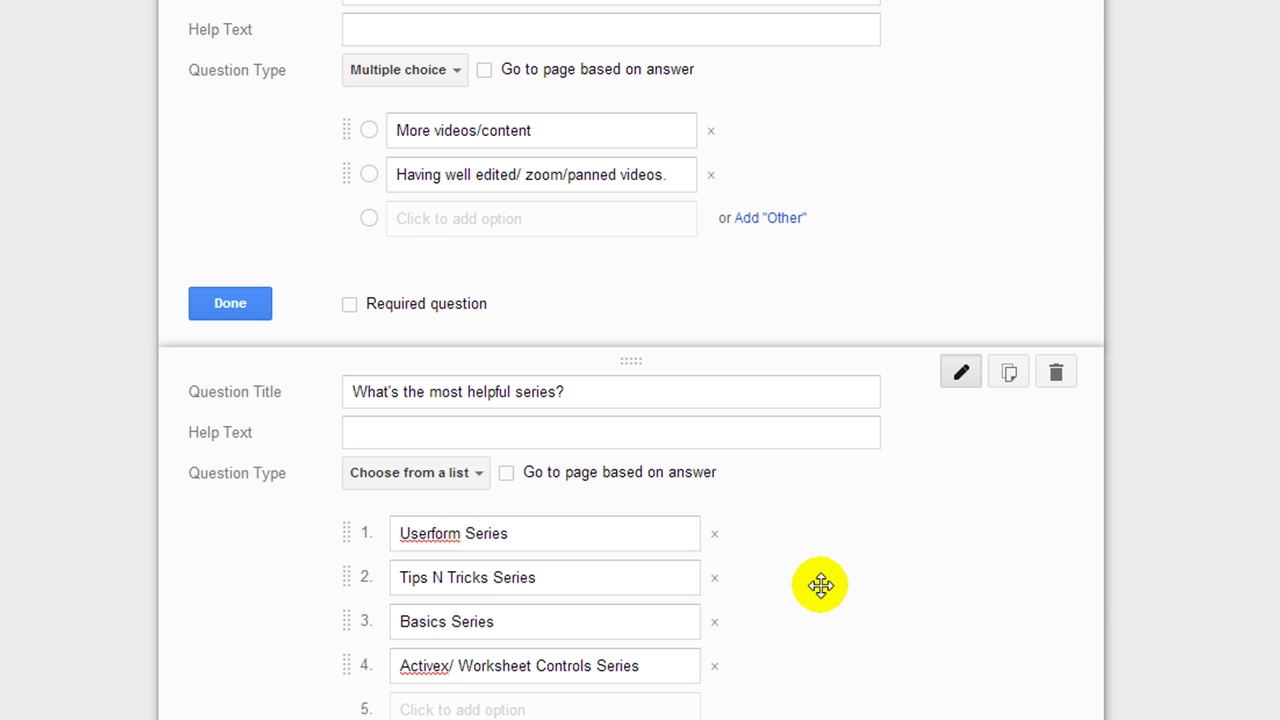
{"action": "scroll", "coordinate": [700, 605], "scroll_direction": "down", "scroll_amount": 2}
- Mark both the series question and the first question as Required
{"action": "left_click", "coordinate": [349, 563]}
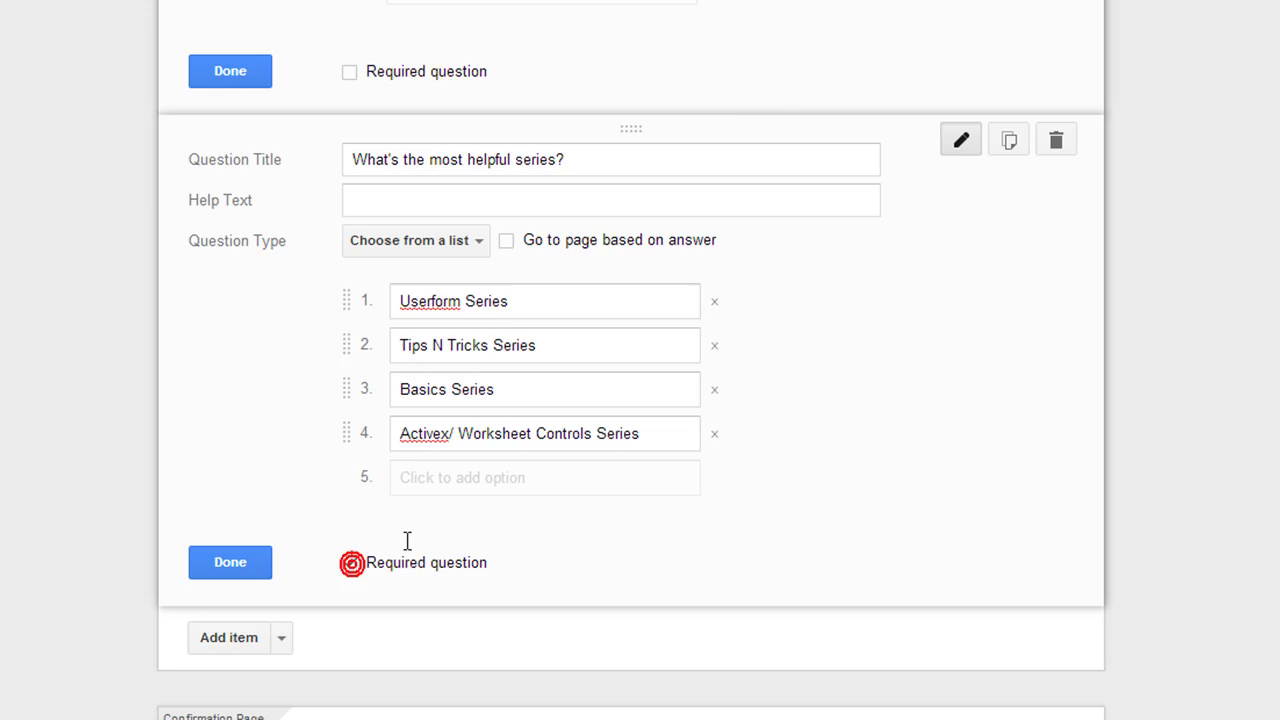
{"action": "scroll", "coordinate": [400, 540], "scroll_direction": "up", "scroll_amount": 4}
{"action": "left_click", "coordinate": [349, 536]}
{"action": "scroll", "coordinate": [366, 528], "scroll_direction": "down", "scroll_amount": 4}
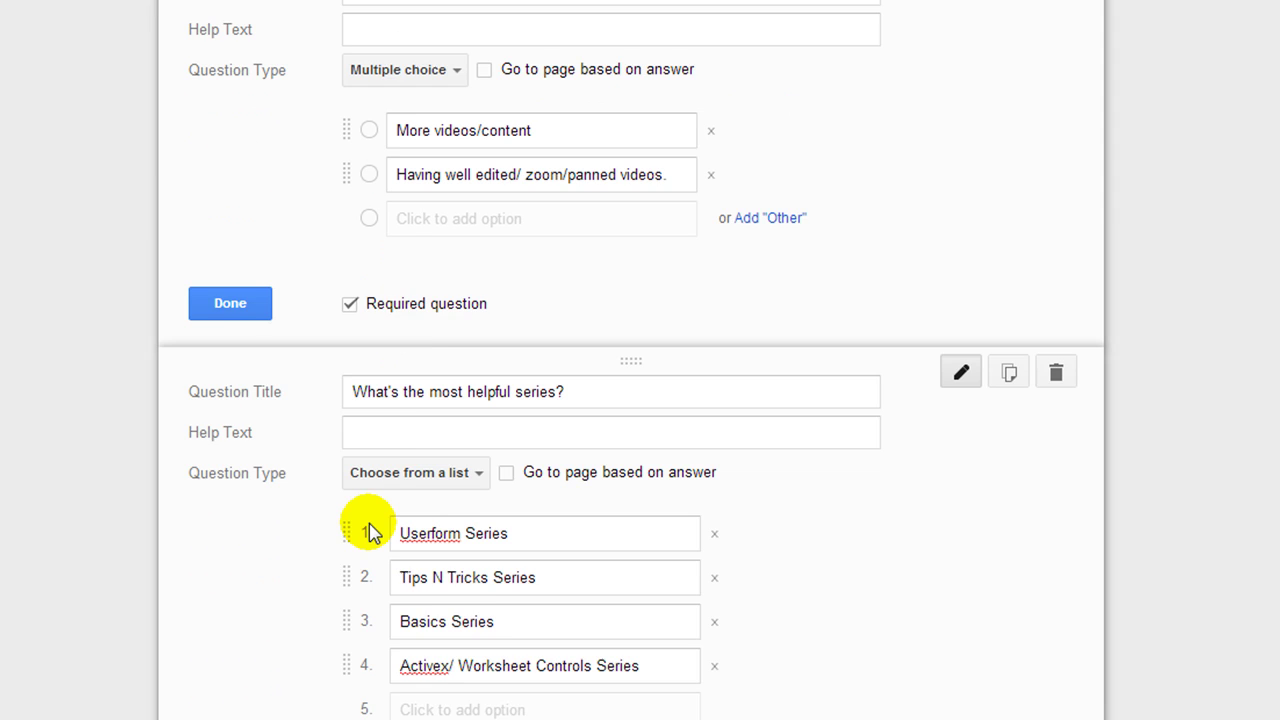
- Finish editing and check the series question by reopening and collapsing its preview
{"action": "left_click", "coordinate": [238, 199]}
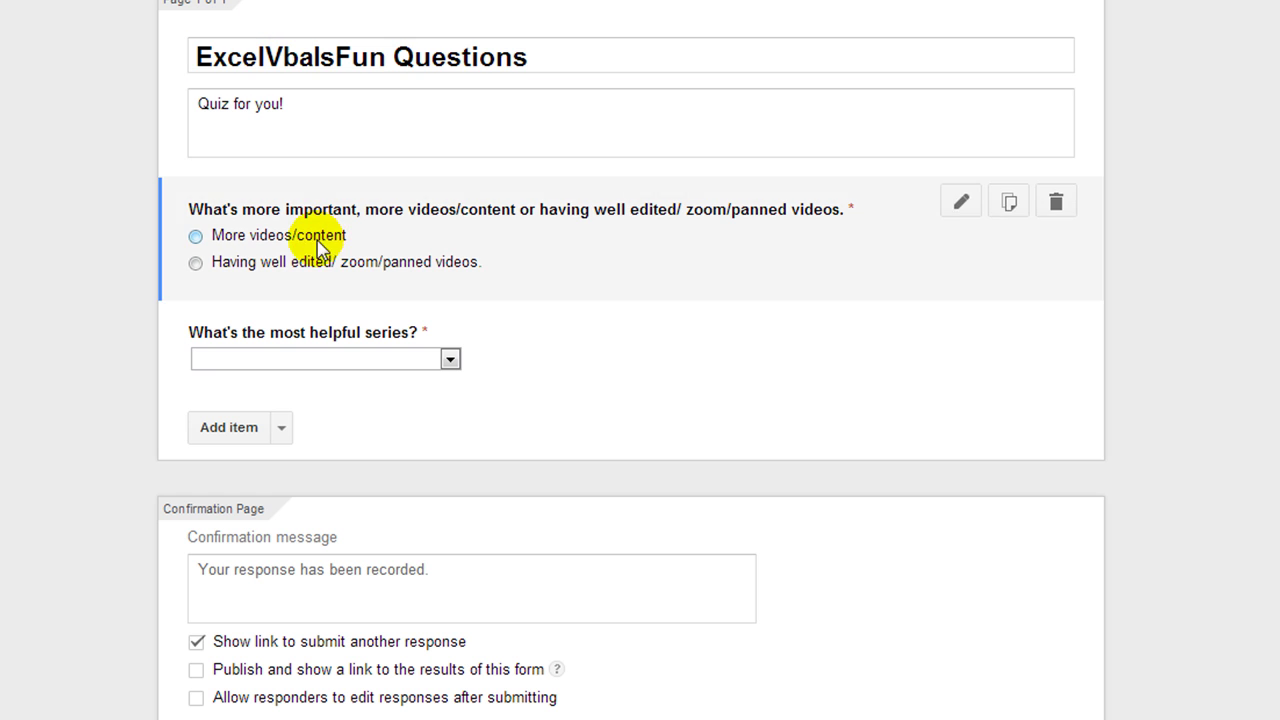
{"action": "left_click", "coordinate": [318, 315]}
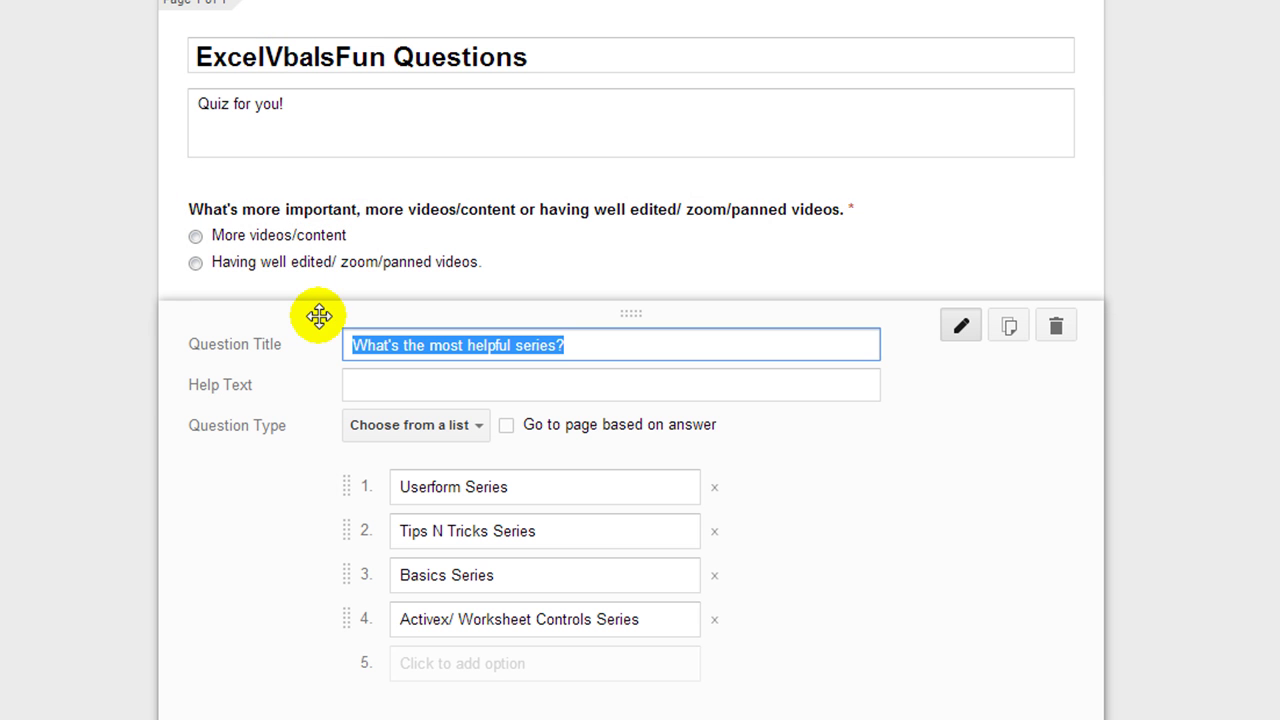
{"action": "left_click", "coordinate": [271, 694]}
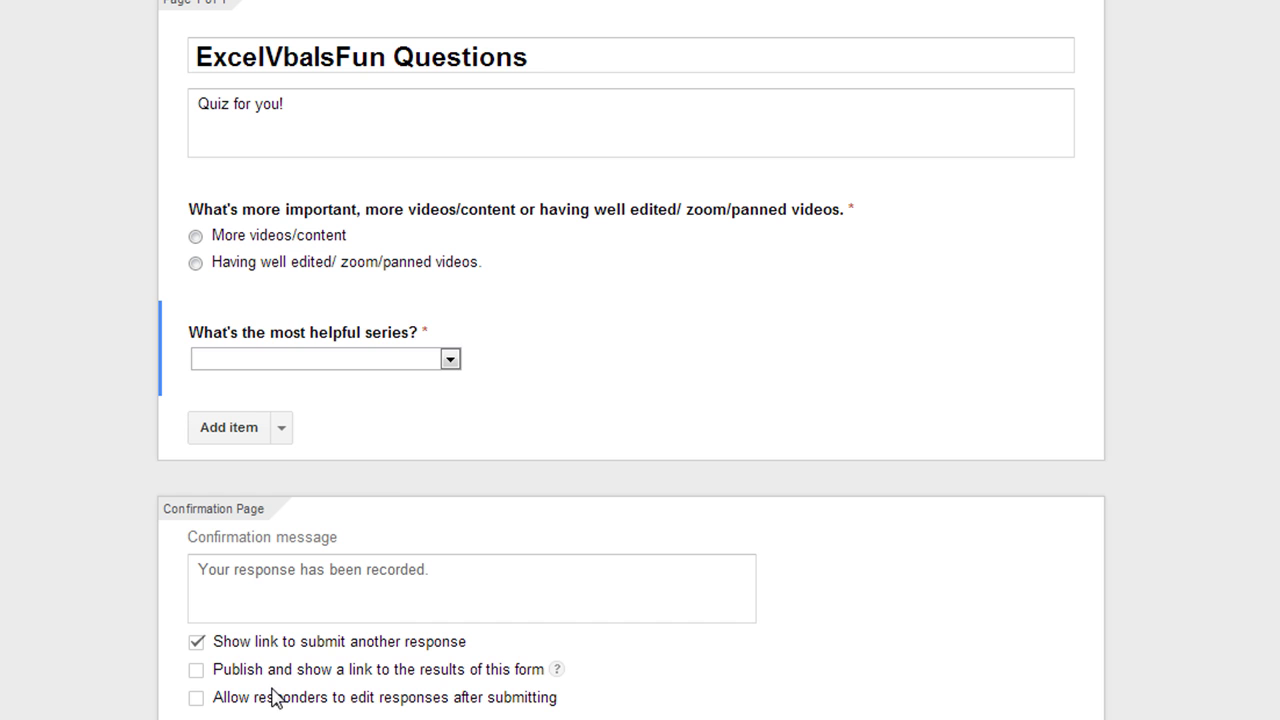
{"action": "left_click", "coordinate": [451, 362]}
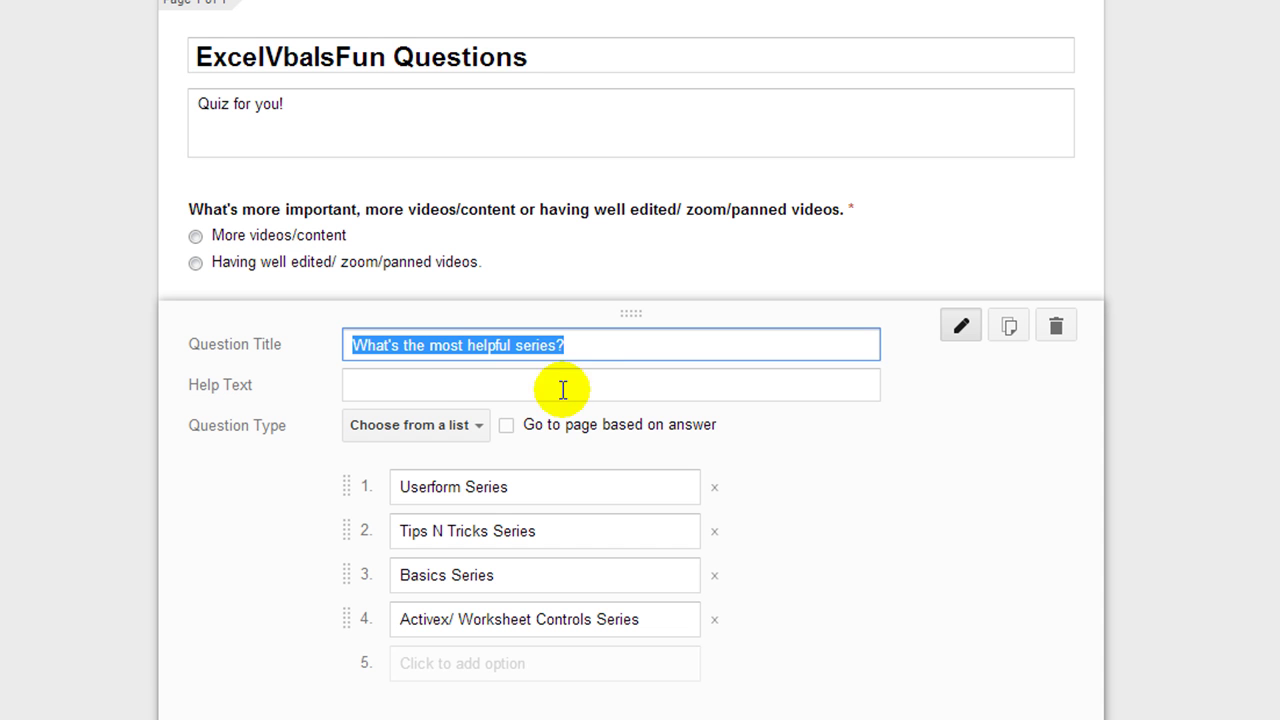
{"action": "left_click", "coordinate": [291, 609]}
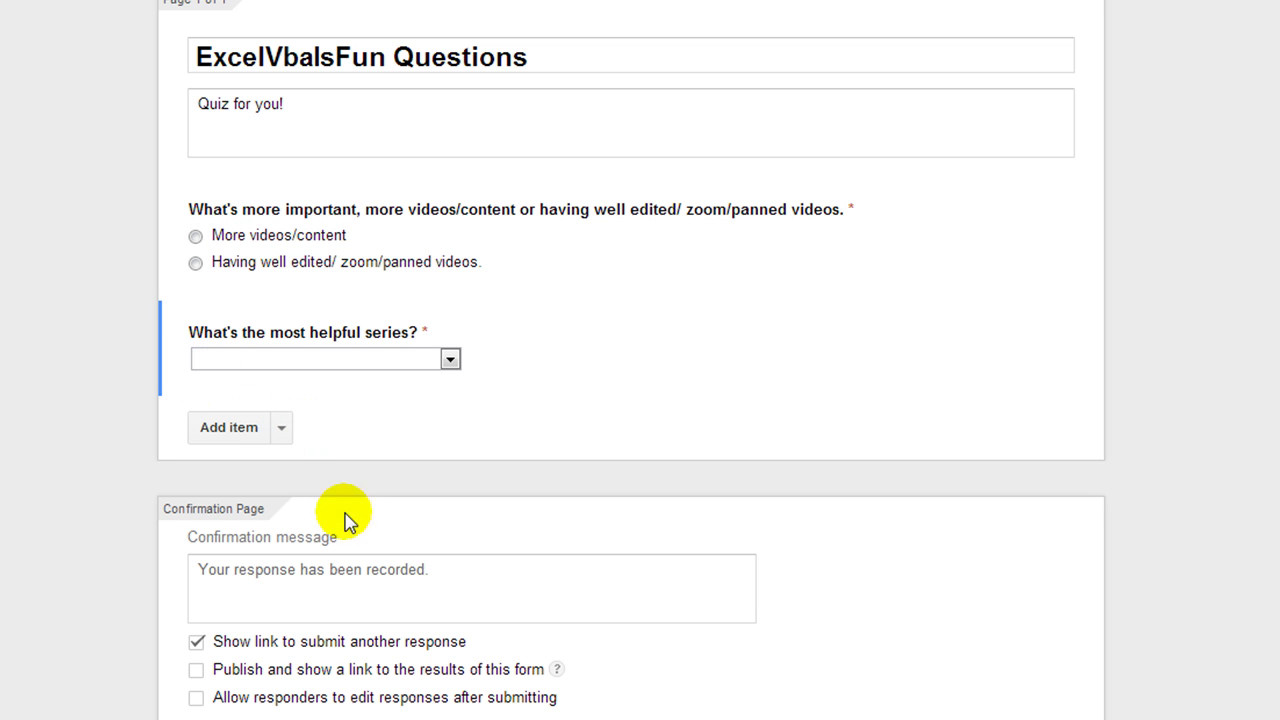
- Start editing the confirmation message to append ' YOU ARE AWESOME!'
{"action": "left_click", "coordinate": [486, 567]}
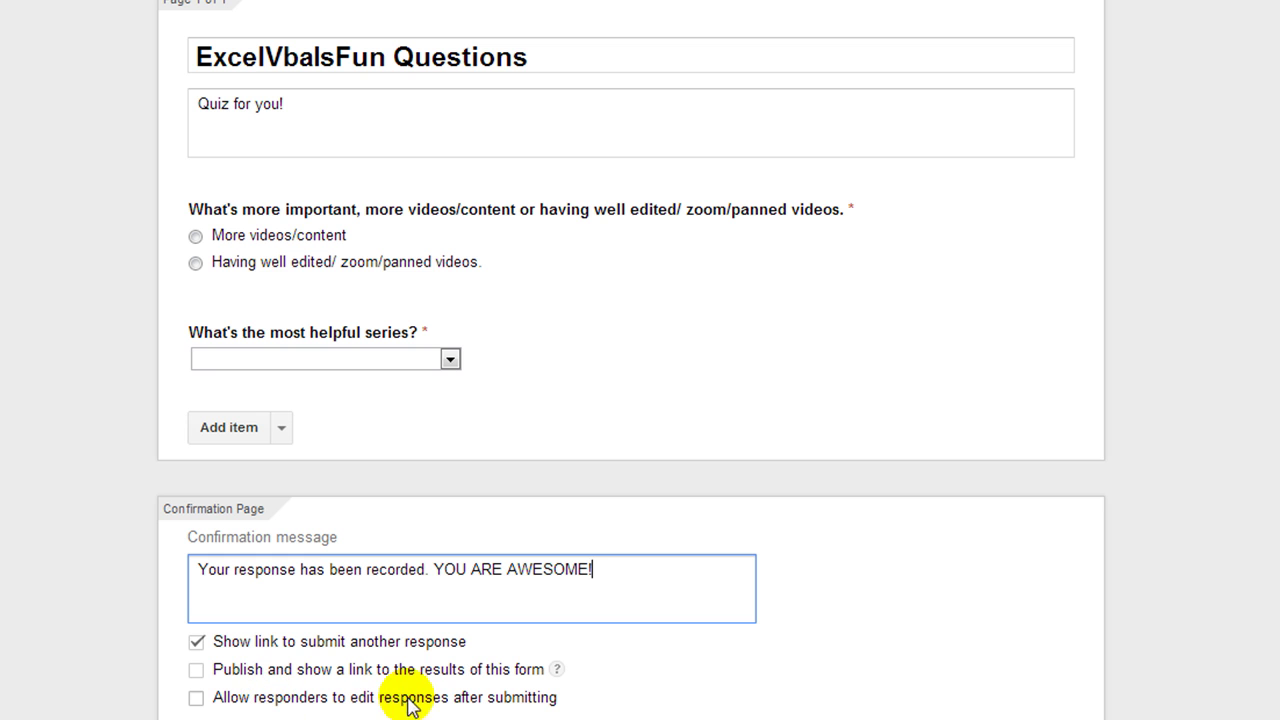
- Add a Paragraph text question 'Any helpful comments/suggestions/ideas that would make this channel even better?'
{"action": "left_click", "coordinate": [281, 430]}
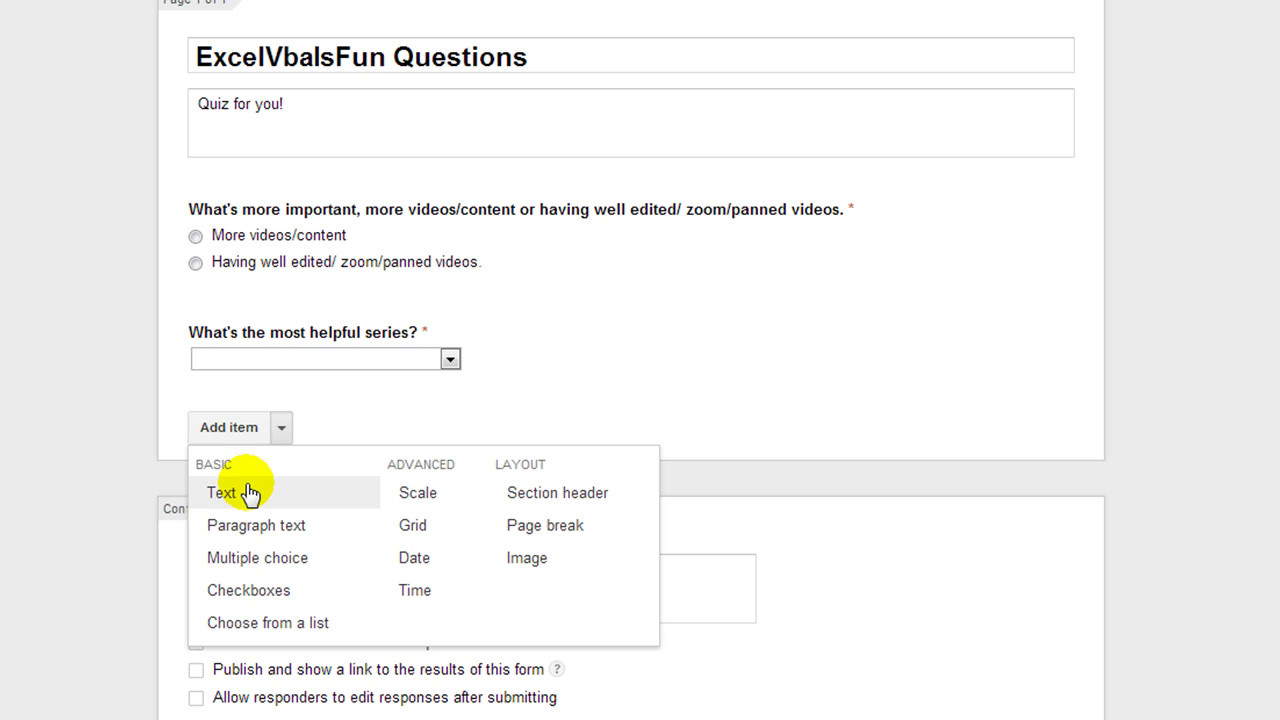
{"action": "left_click", "coordinate": [256, 527]}
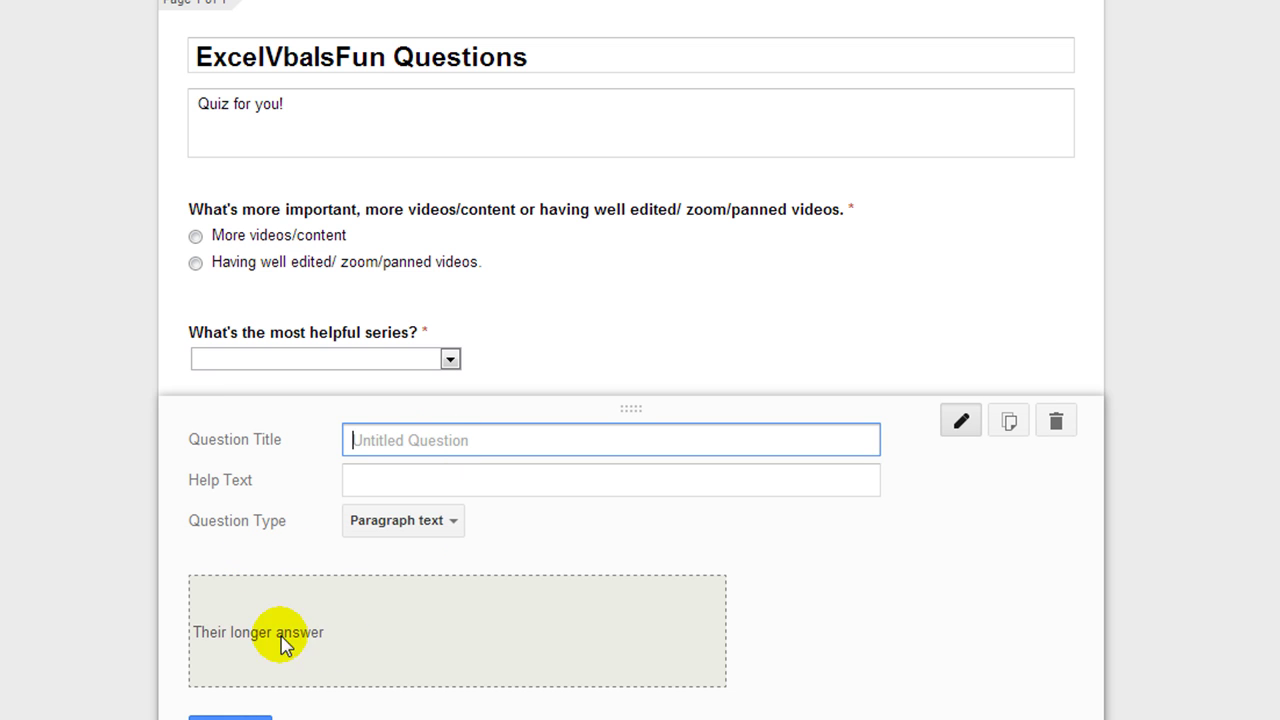
{"action": "left_click", "coordinate": [417, 443]}
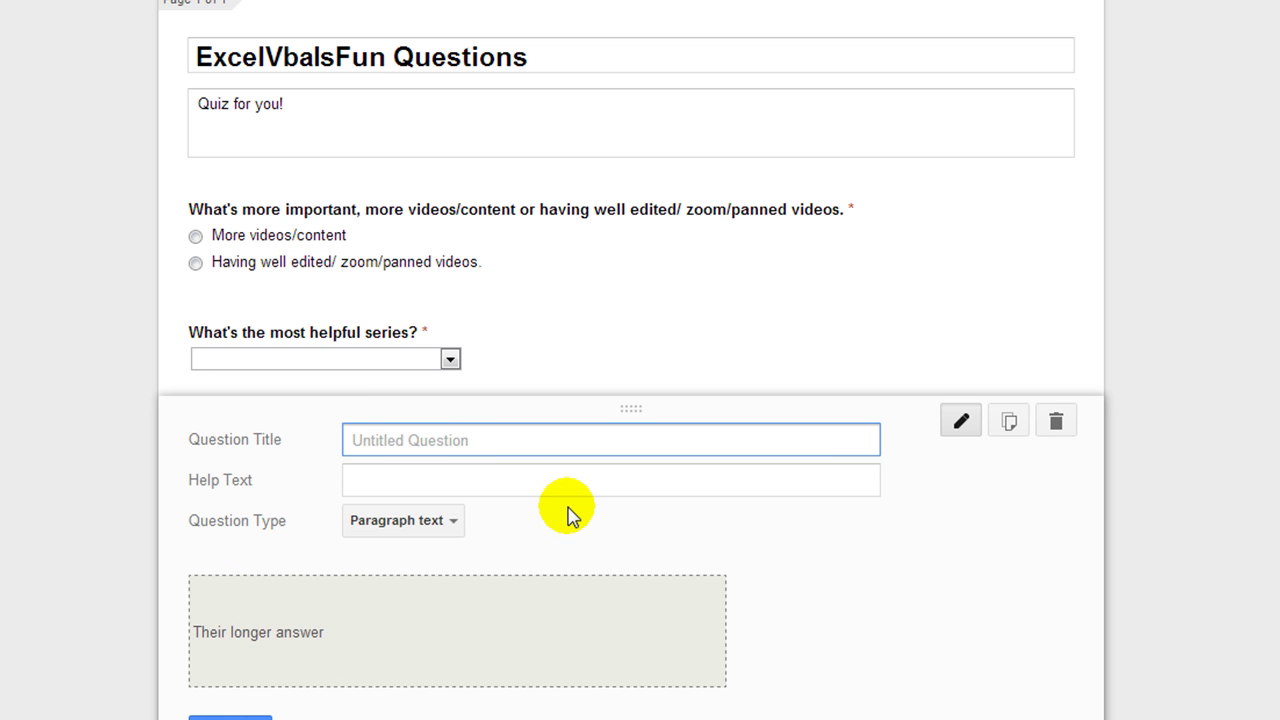
{"action": "type", "text": "An"}
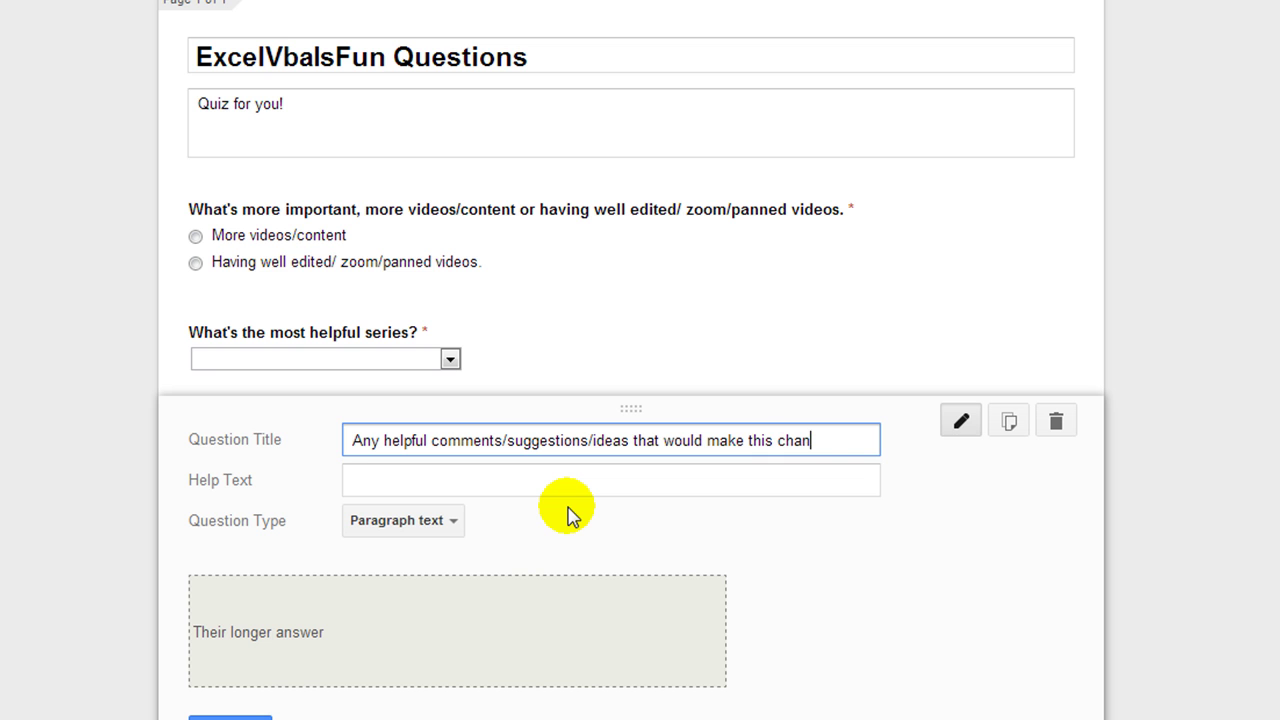
{"action": "type", "text": "better?"}
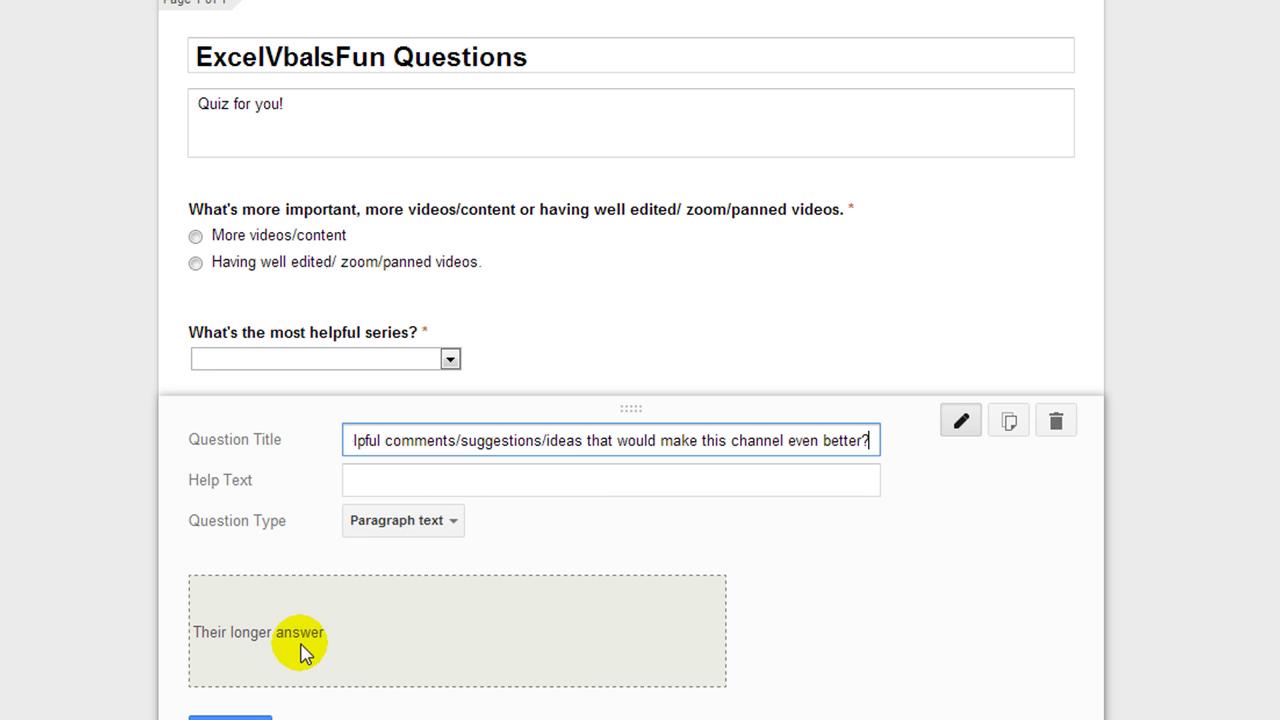
{"action": "left_click", "coordinate": [245, 716]}
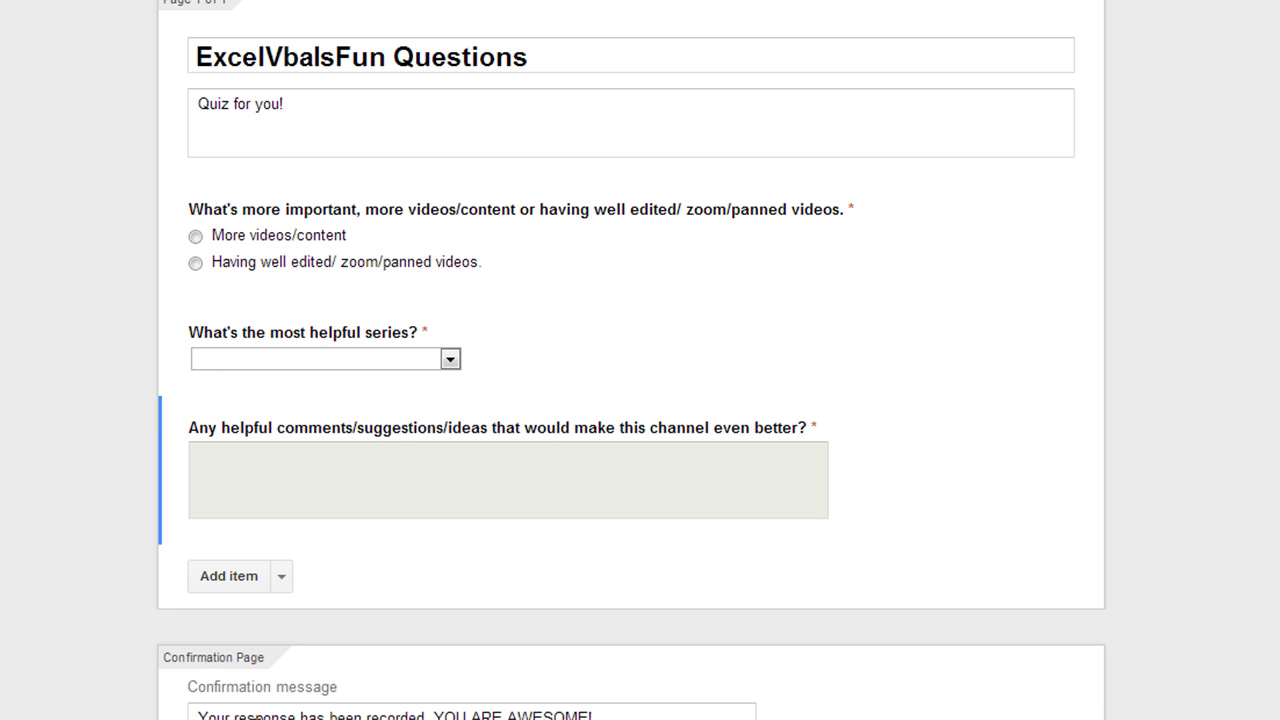
{"action": "mouse_move", "coordinate": [466, 403]}
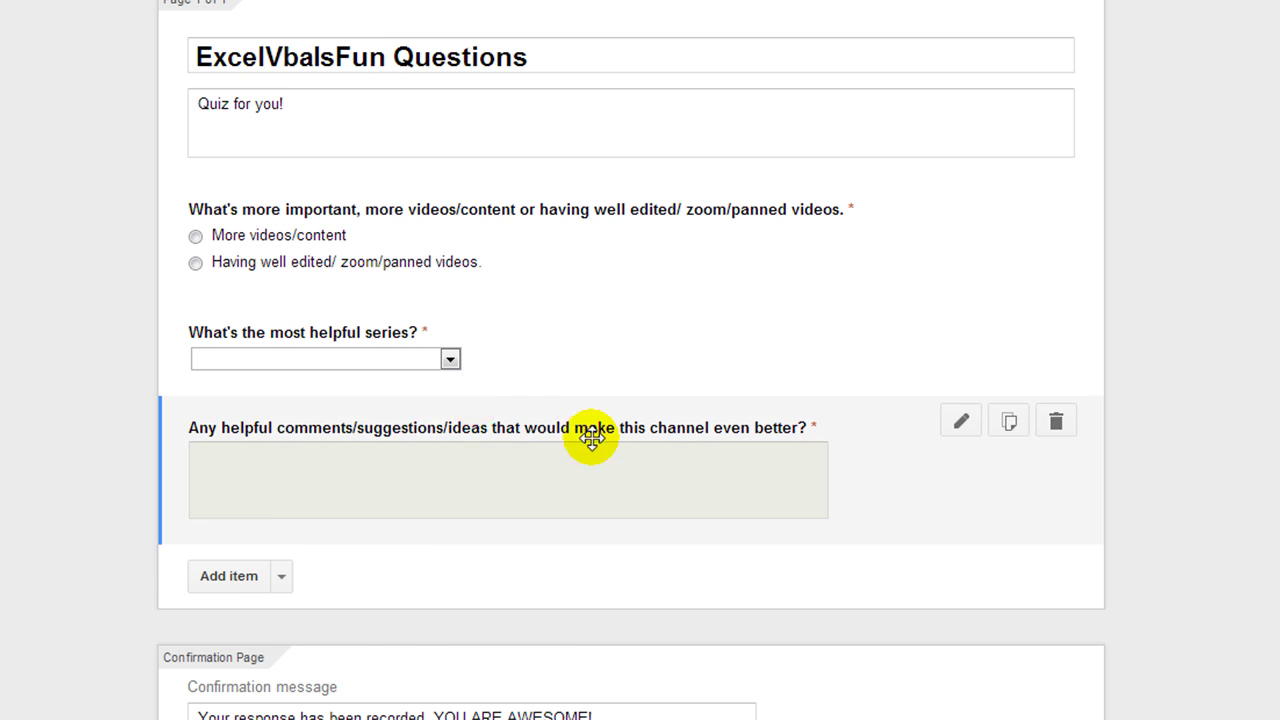
{"action": "scroll", "coordinate": [586, 677], "scroll_direction": "down", "scroll_amount": 1}
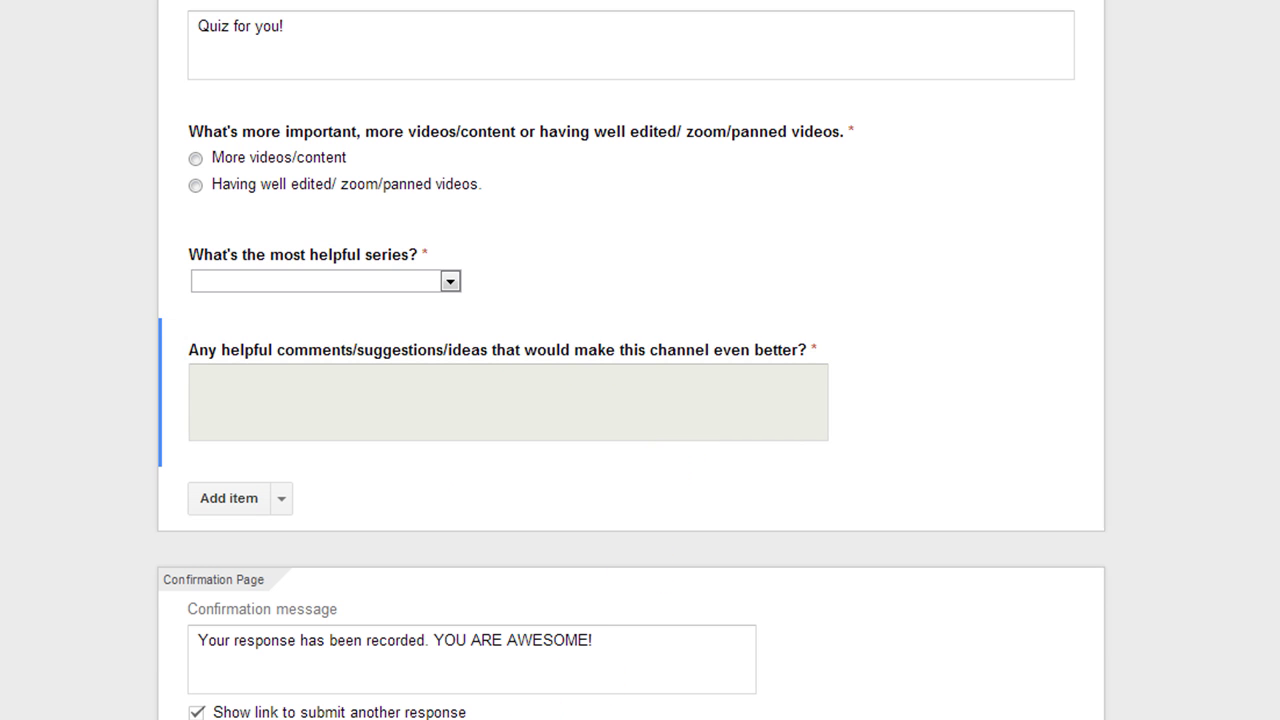
{"action": "scroll", "coordinate": [849, 274], "scroll_direction": "up", "scroll_amount": 1}
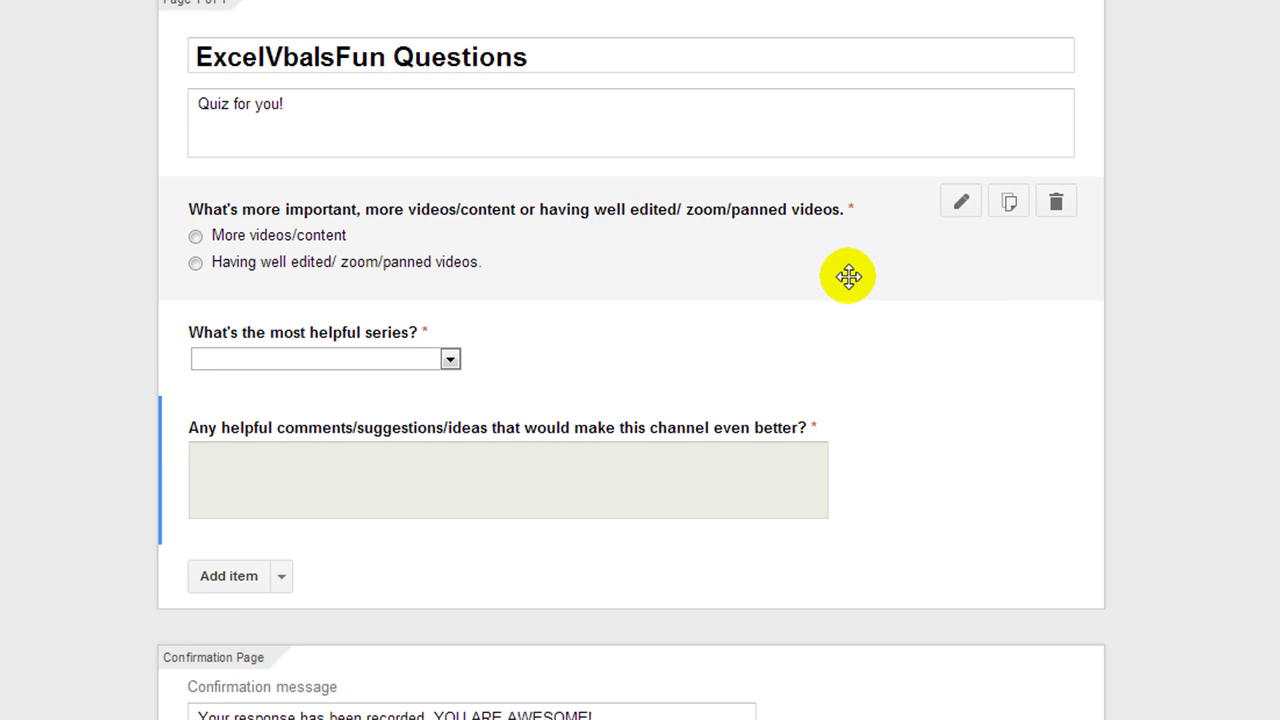
{"action": "scroll", "coordinate": [672, 545], "scroll_direction": "down", "scroll_amount": 1}
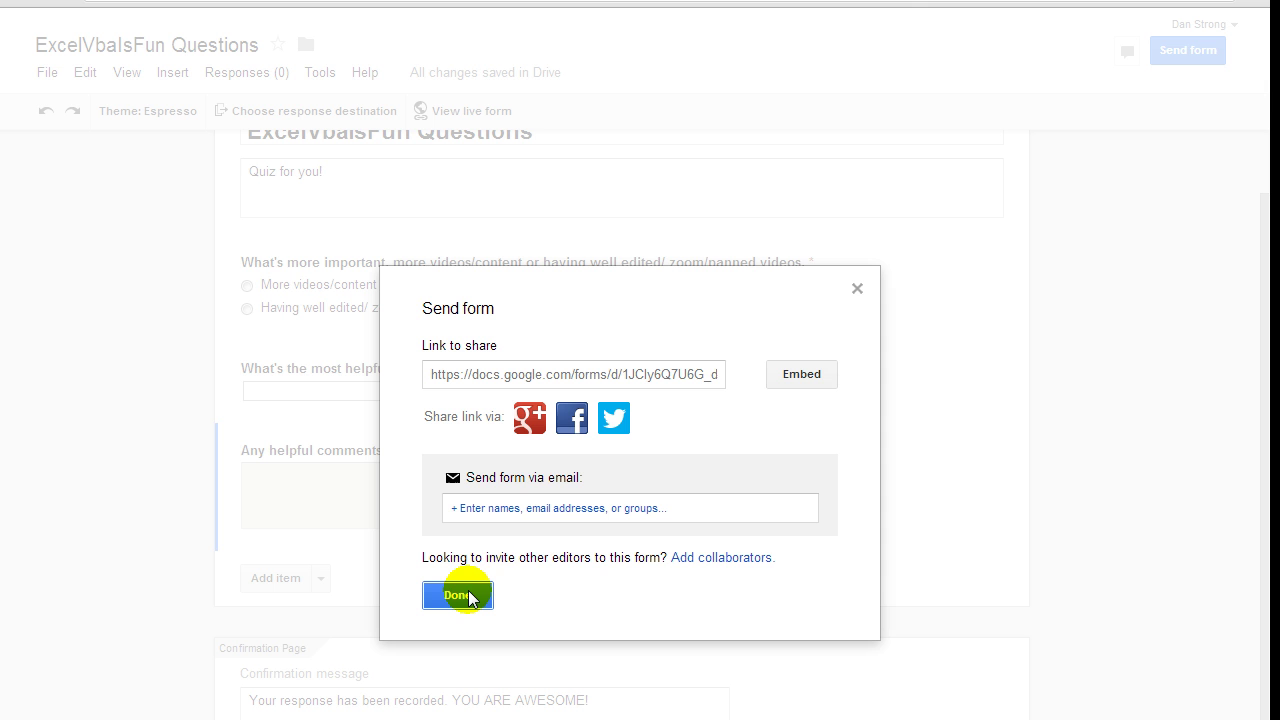
{"action": "left_click", "coordinate": [857, 288]}
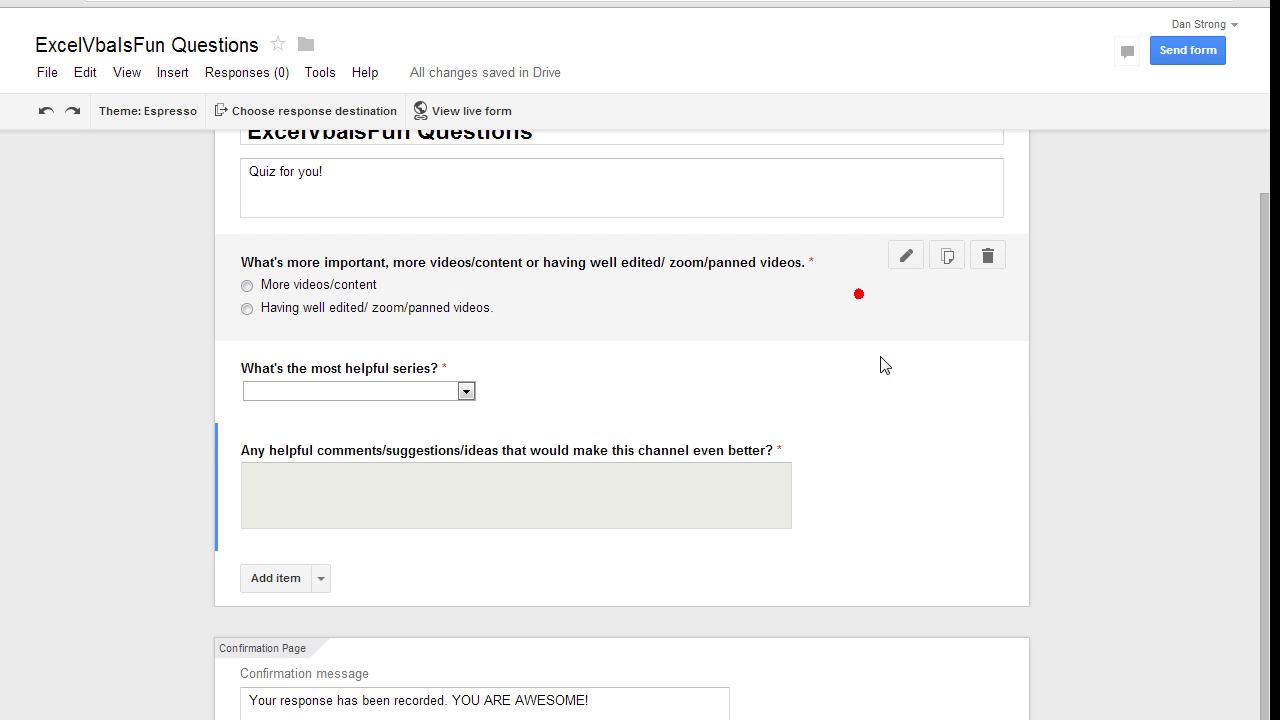
{"action": "scroll", "coordinate": [846, 502], "scroll_direction": "up", "scroll_amount": 1}
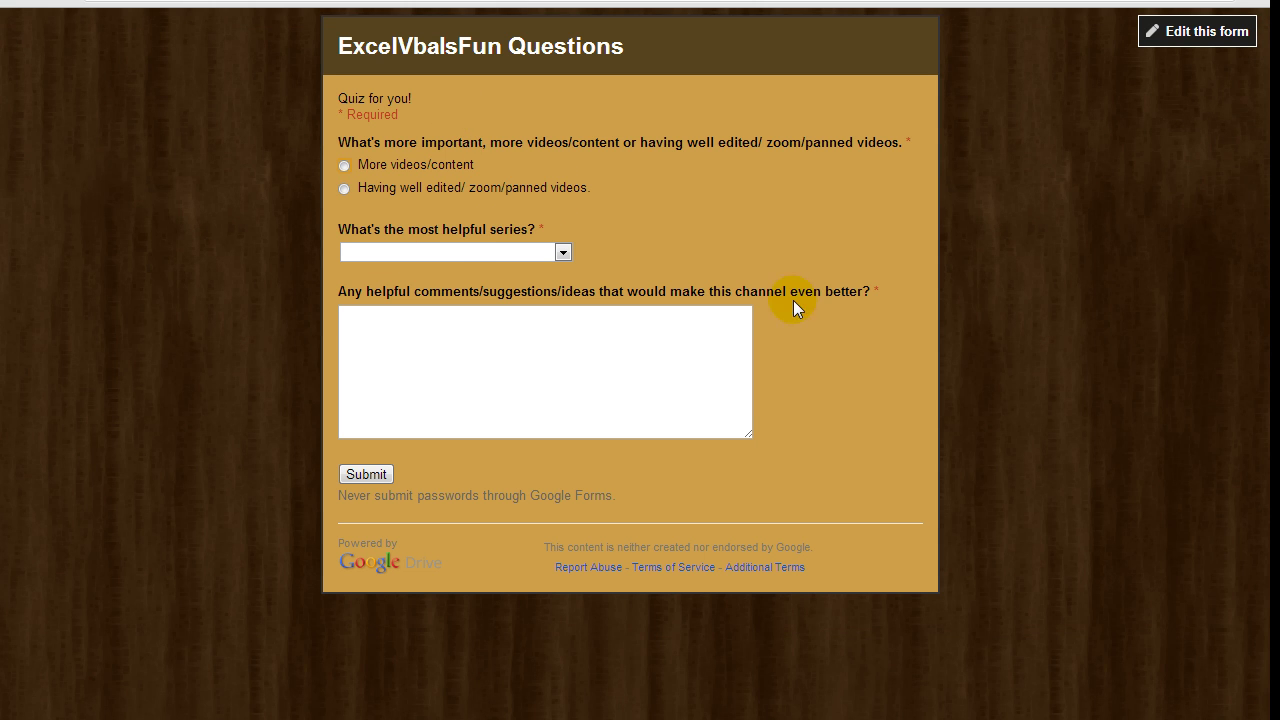
{"action": "left_click", "coordinate": [532, 351]}
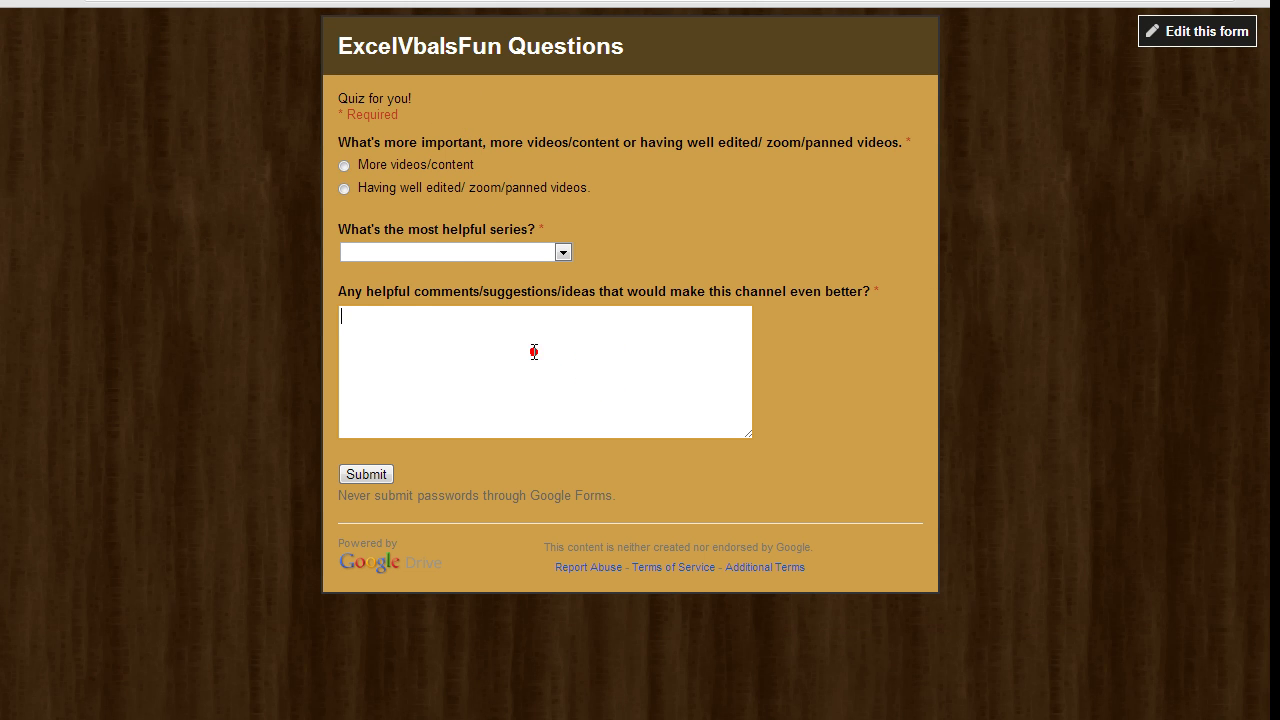
{"action": "left_click", "coordinate": [555, 252]}
{"action": "left_click", "coordinate": [525, 302]}
{"action": "left_click", "coordinate": [371, 329]}
{"action": "left_click", "coordinate": [486, 377]}
{"action": "type", "text": "fa;ls"}
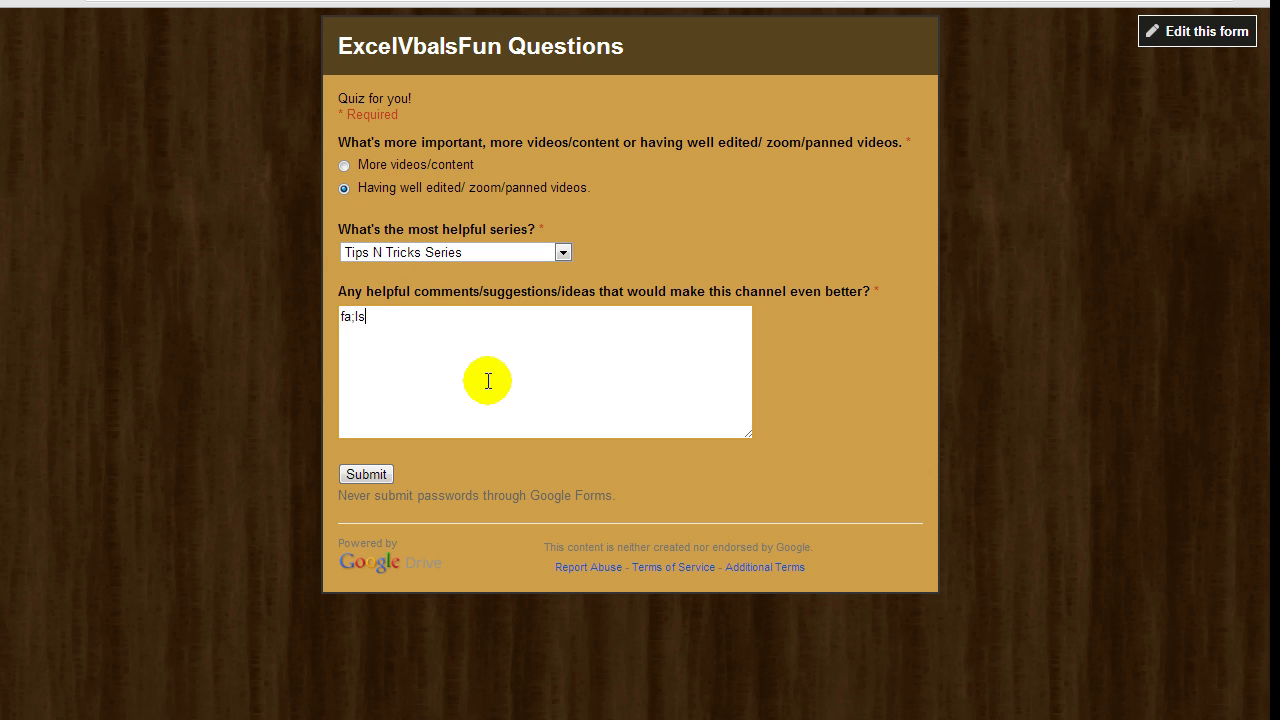
{"action": "type", "text": "kdfj;alsjdf"}
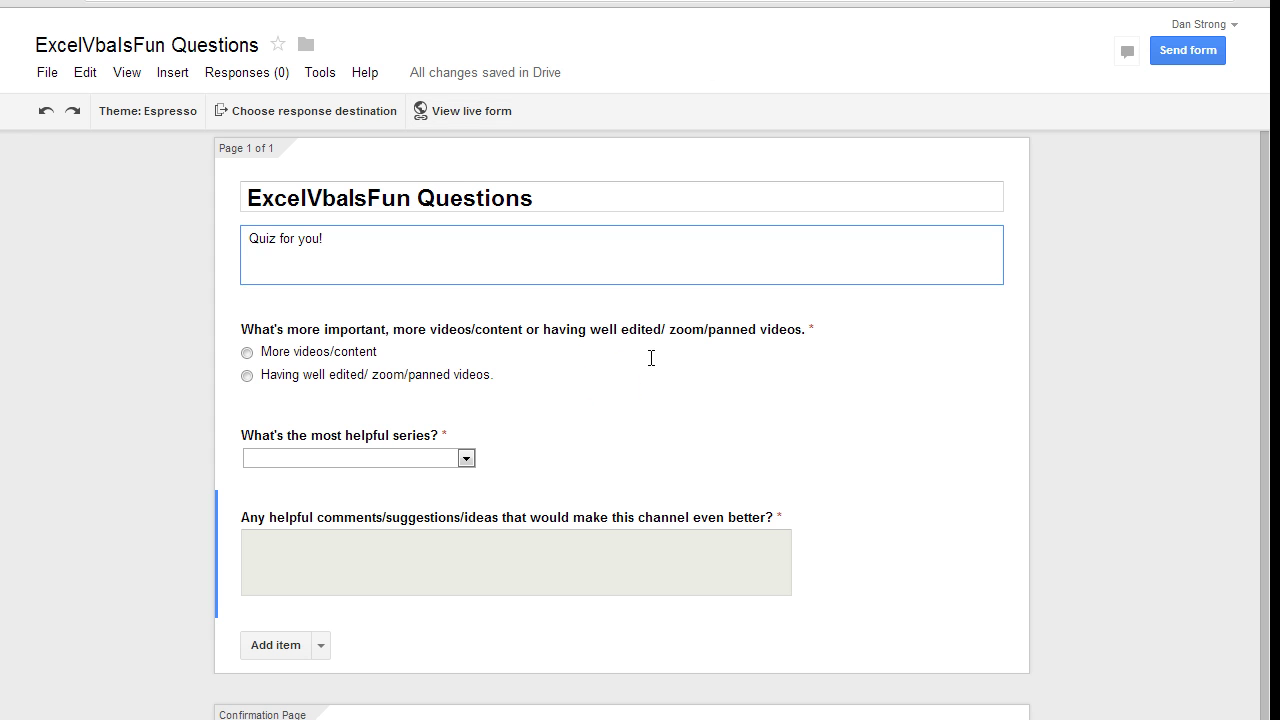
- Send responses to a new spreadsheet, 'ExcelVbaIsFun Questions (Responses)'
{"action": "left_click", "coordinate": [268, 117]}
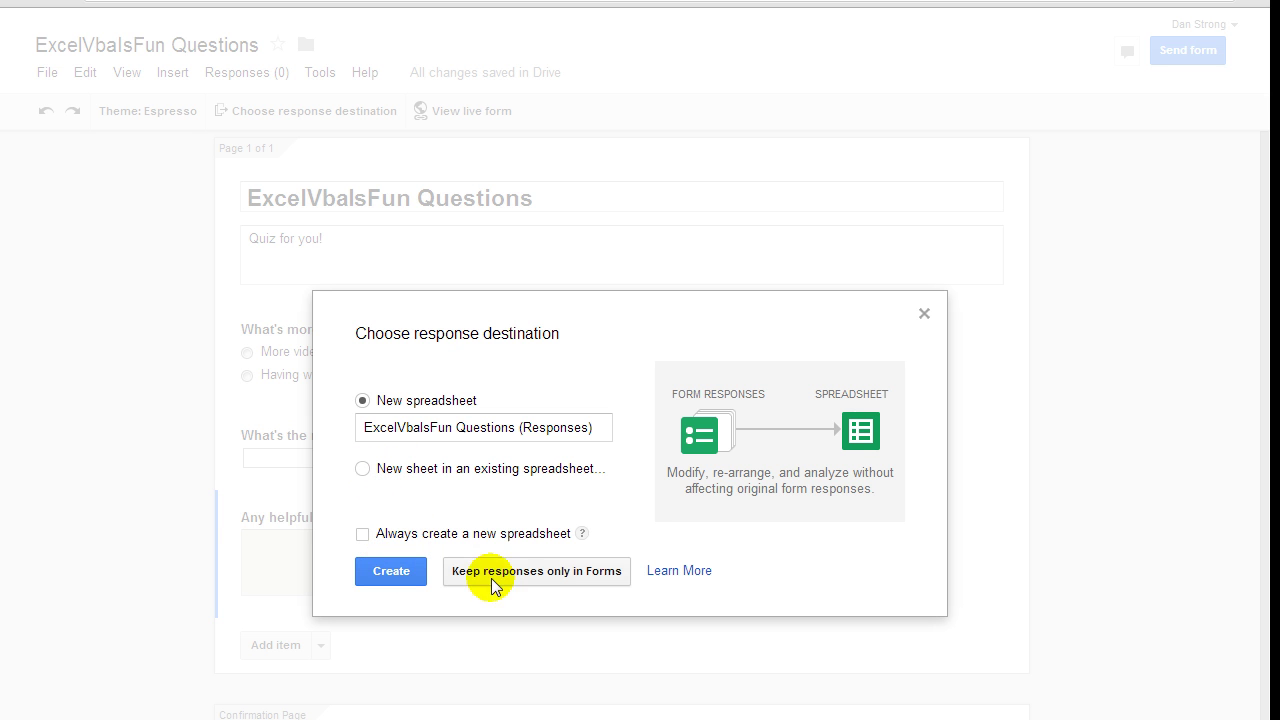
{"action": "left_click", "coordinate": [392, 573]}
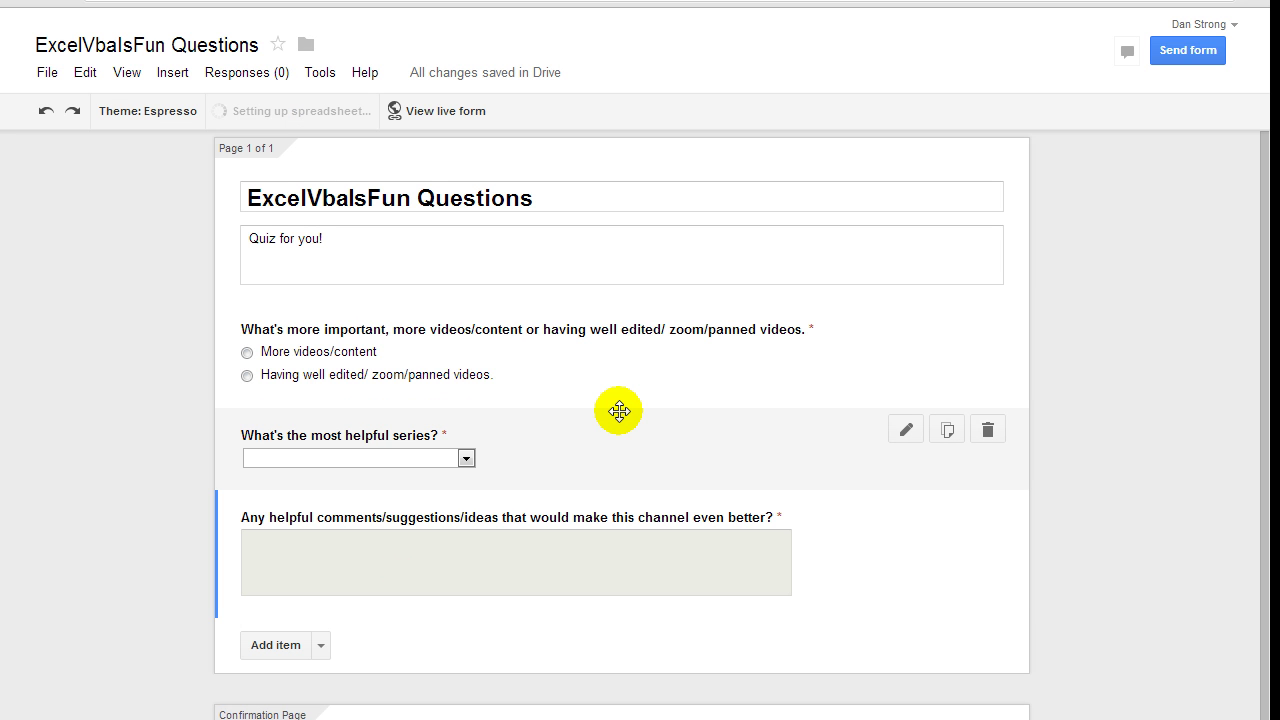